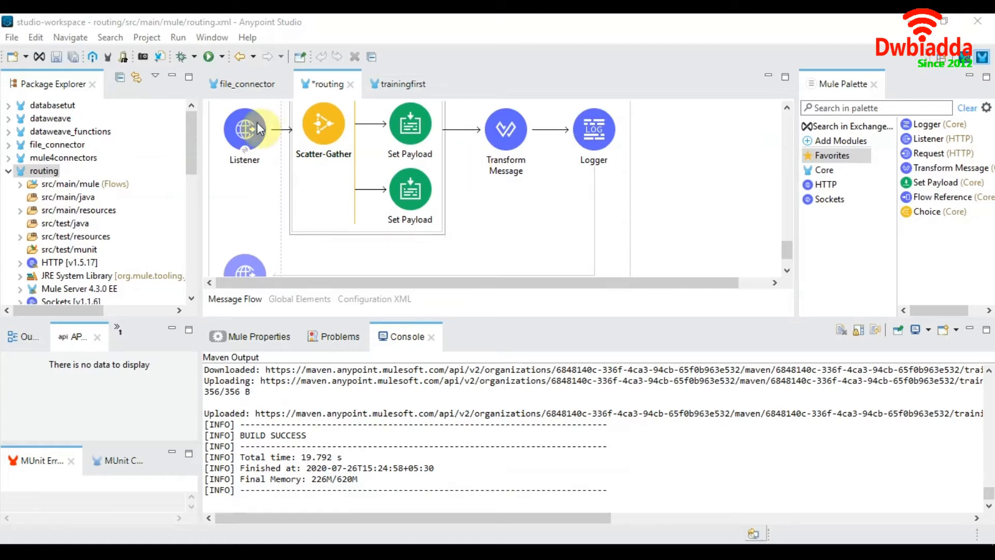
left_click(239, 79)
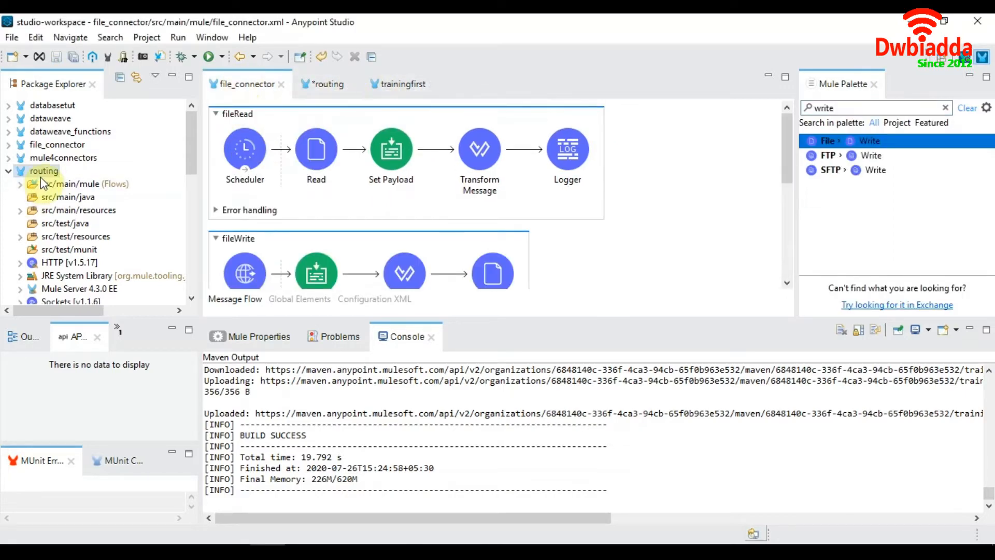
double_click(312, 85)
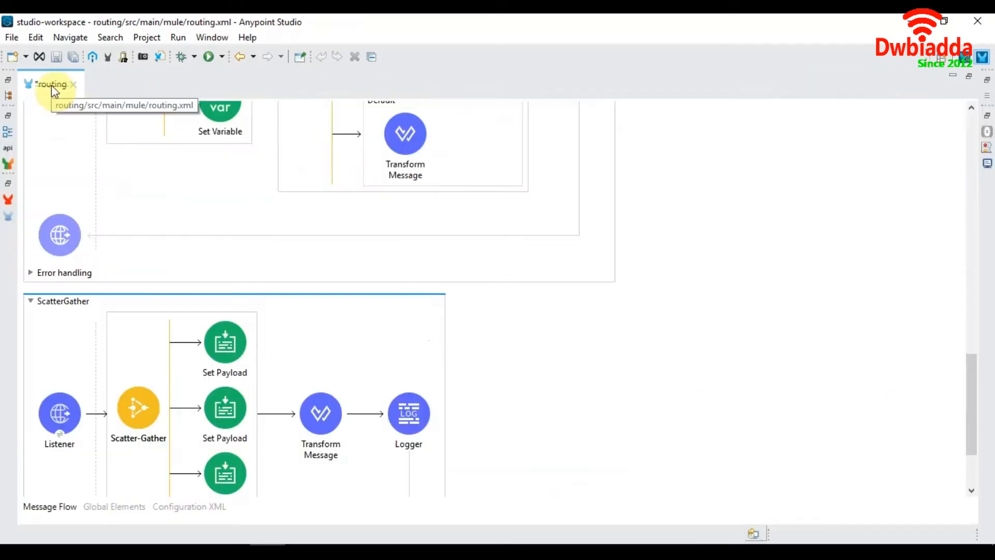
left_click(51, 85)
double_click(51, 85)
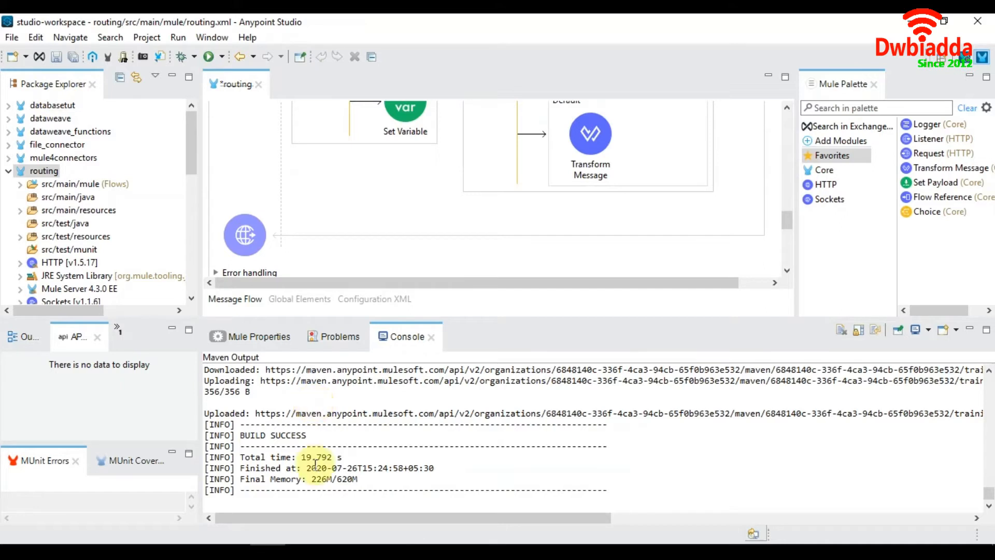
Switch to the Anypoint Platform website in the browser and open API Manager.
mouse_move(284, 545)
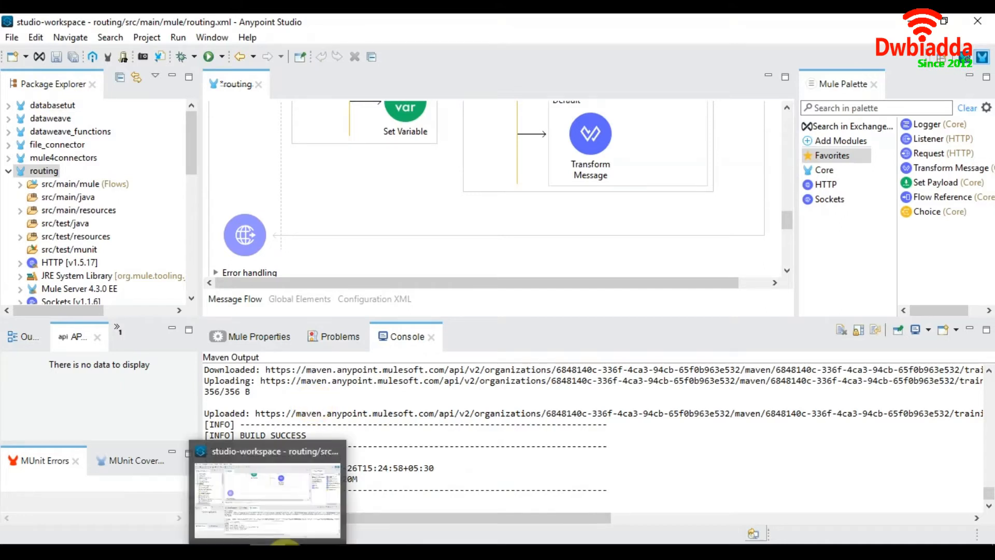
left_click(447, 545)
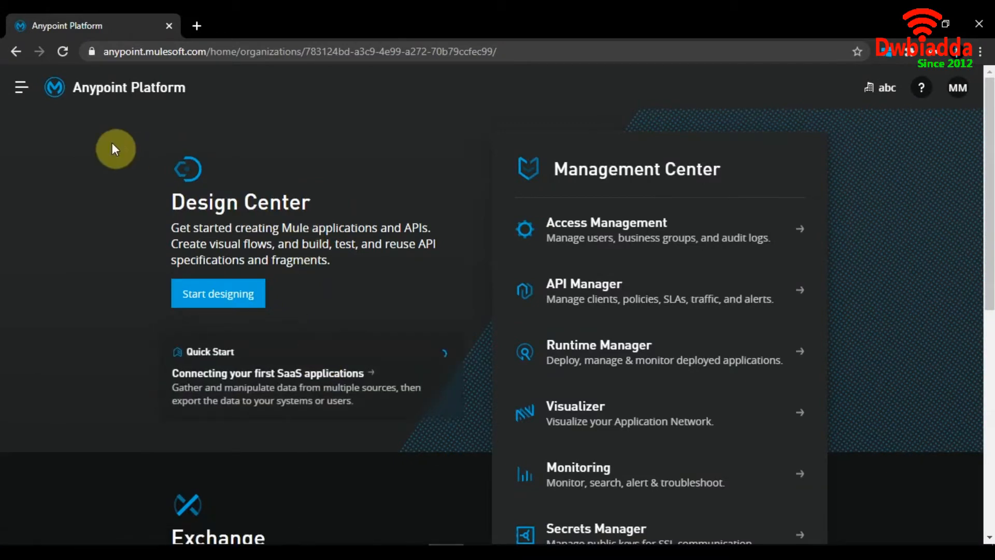
left_click(31, 102)
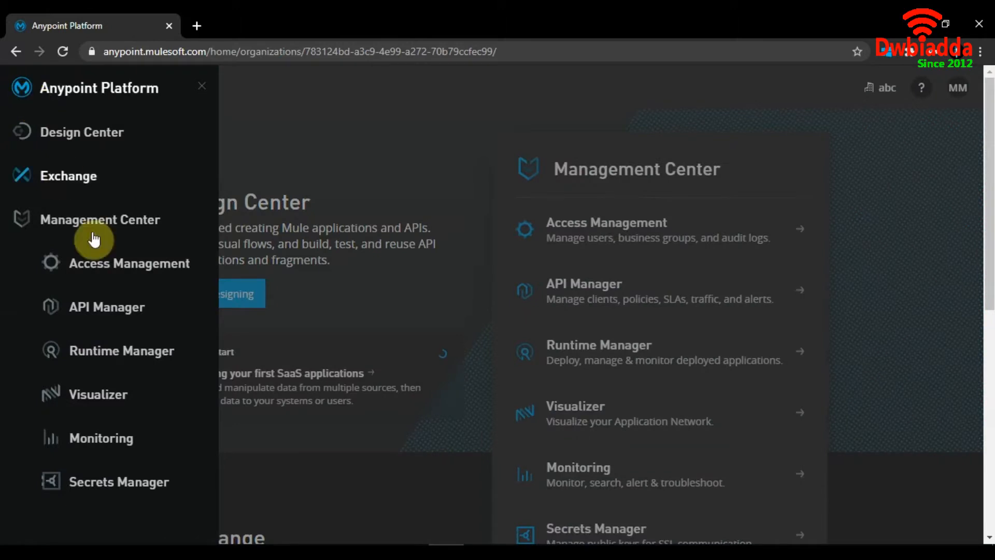
left_click(103, 322)
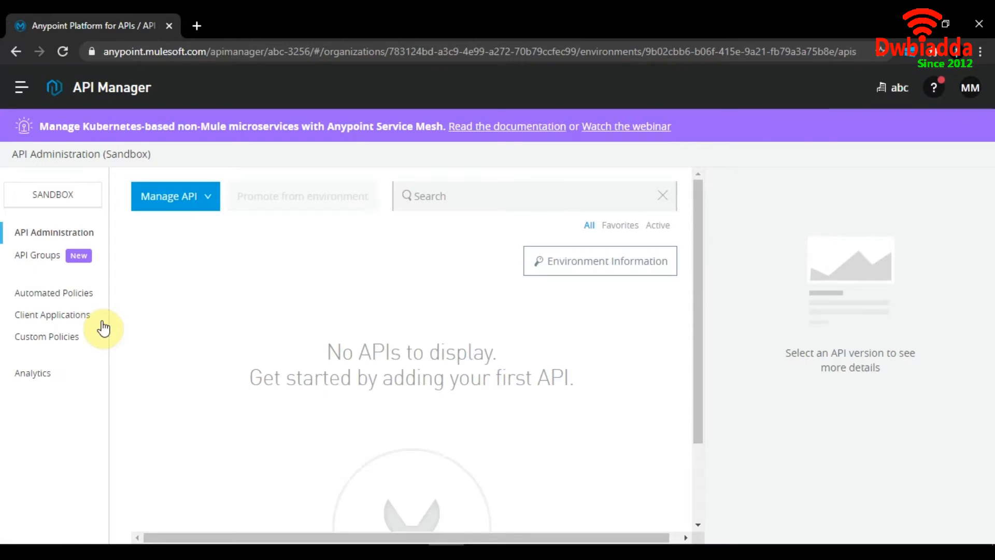
Create a new API asset named Routing-API with the asset type HTTP API and continue to its endpoint configuration.
left_click(215, 196)
left_click(214, 299)
left_click(358, 240)
type("Routing-API")
left_click(363, 283)
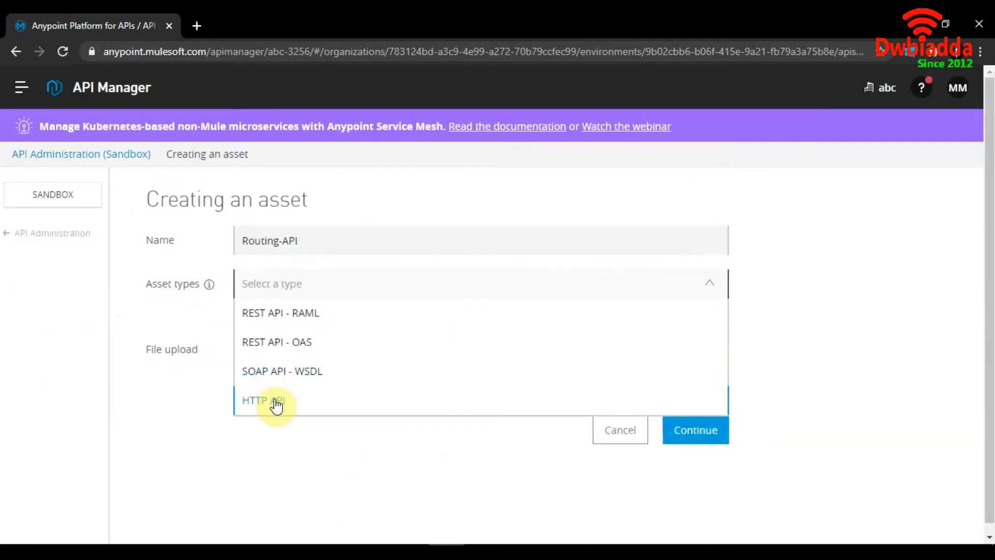
left_click(277, 401)
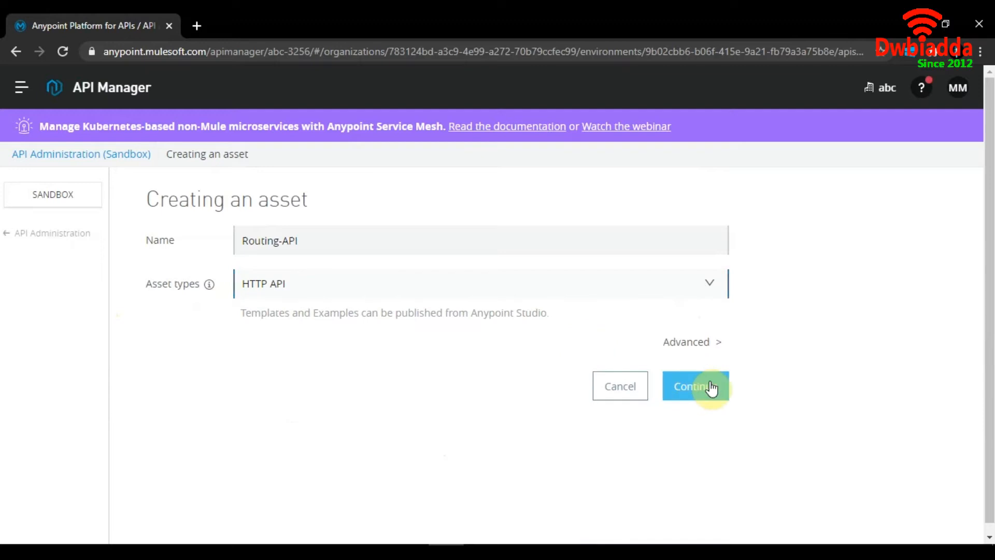
left_click(695, 387)
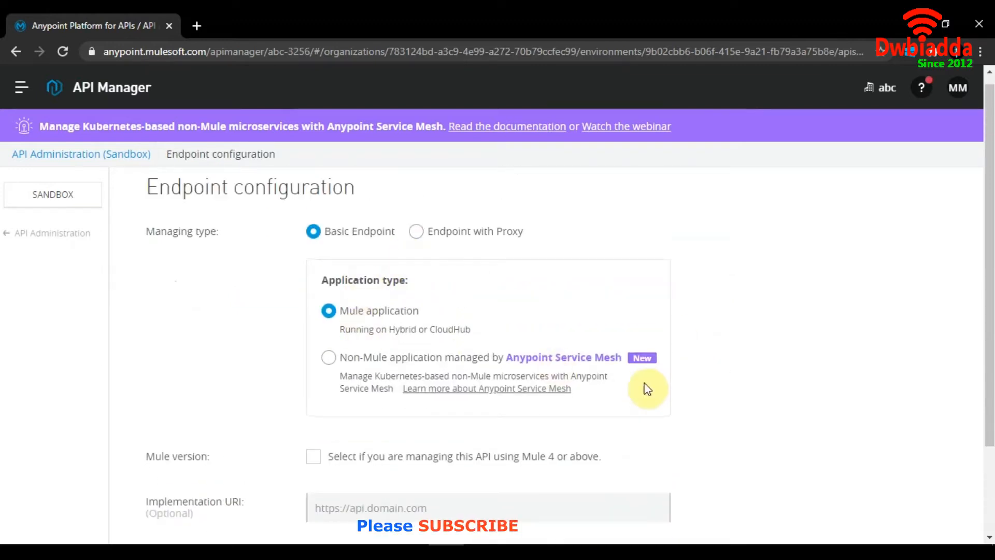
Mark the API as managed using Mule 4 or above and save the endpoint configuration.
scroll(645, 386, "down", 1)
scroll(645, 389, "up", 1)
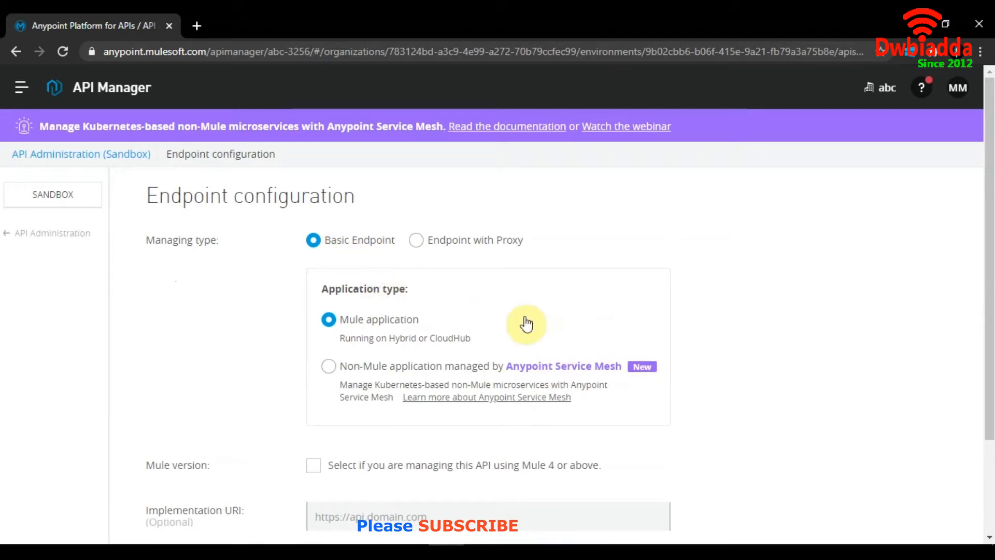
scroll(524, 324, "down", 2)
left_click(313, 395)
scroll(551, 427, "down", 1)
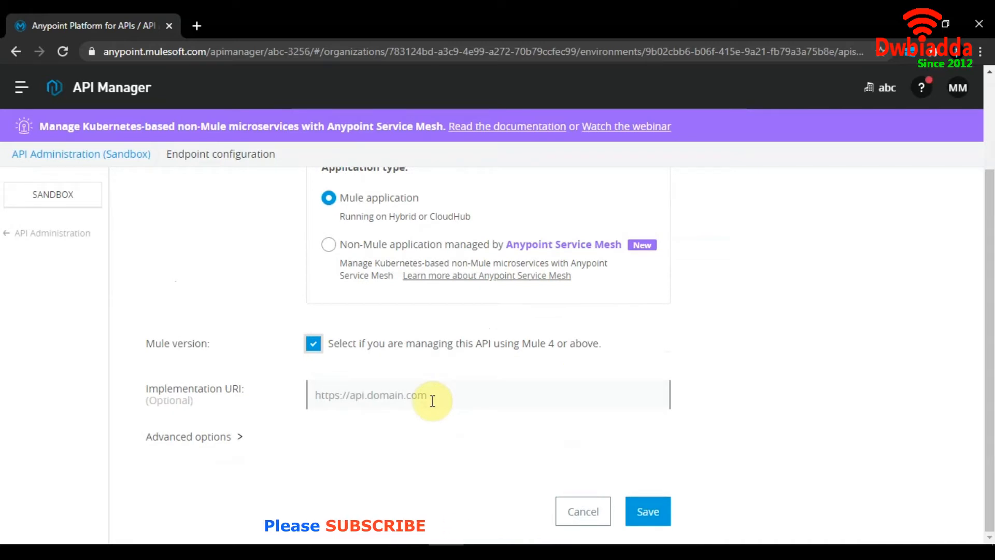
left_click(656, 512)
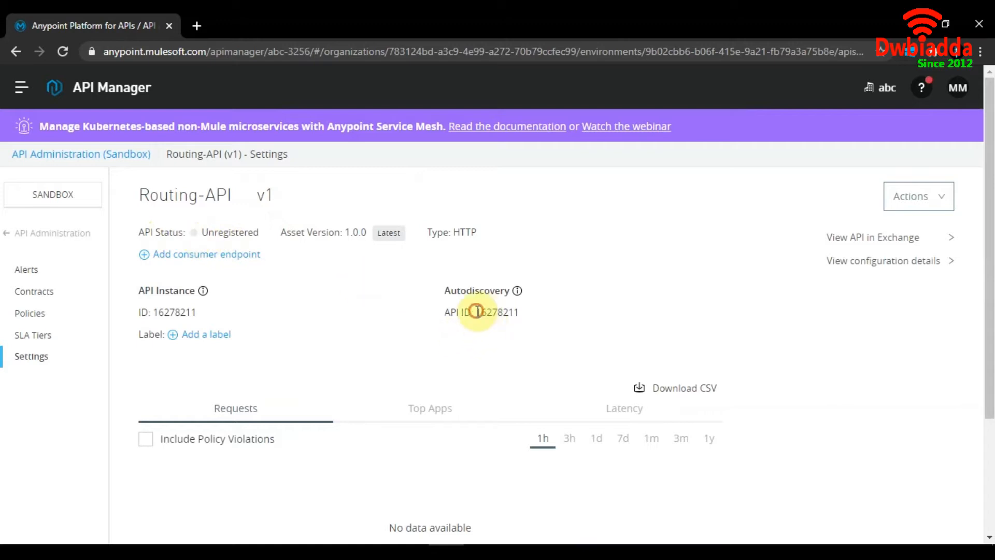
Copy the Autodiscovery API ID from the Routing-API v1 settings page in API Manager.
left_click_drag(477, 312, 536, 315)
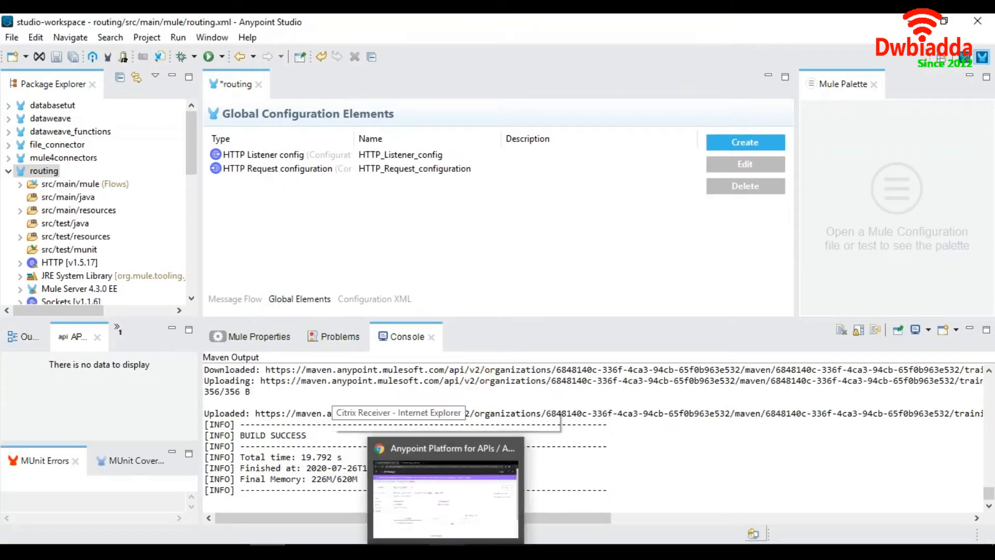
left_click(447, 487)
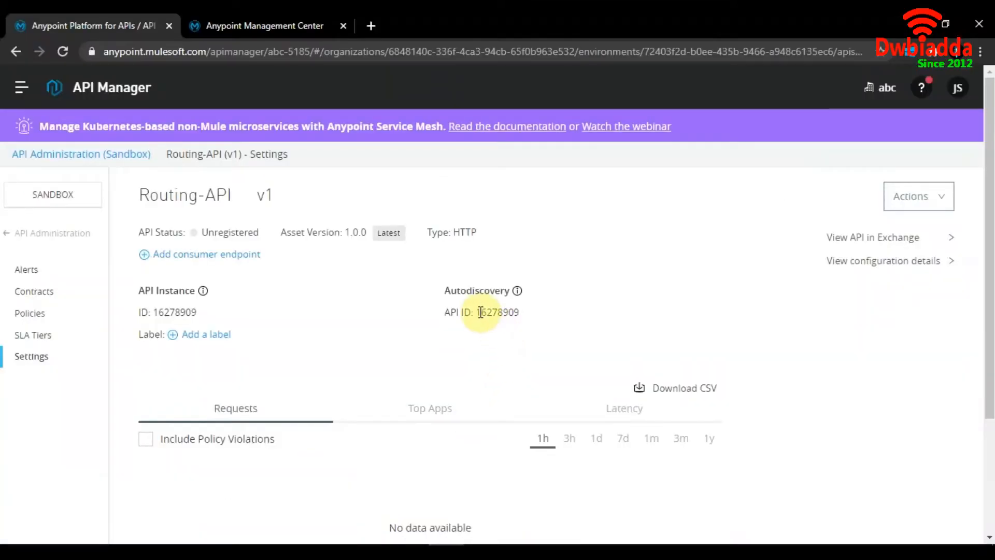
left_click_drag(477, 312, 566, 318)
key("ctrl+c")
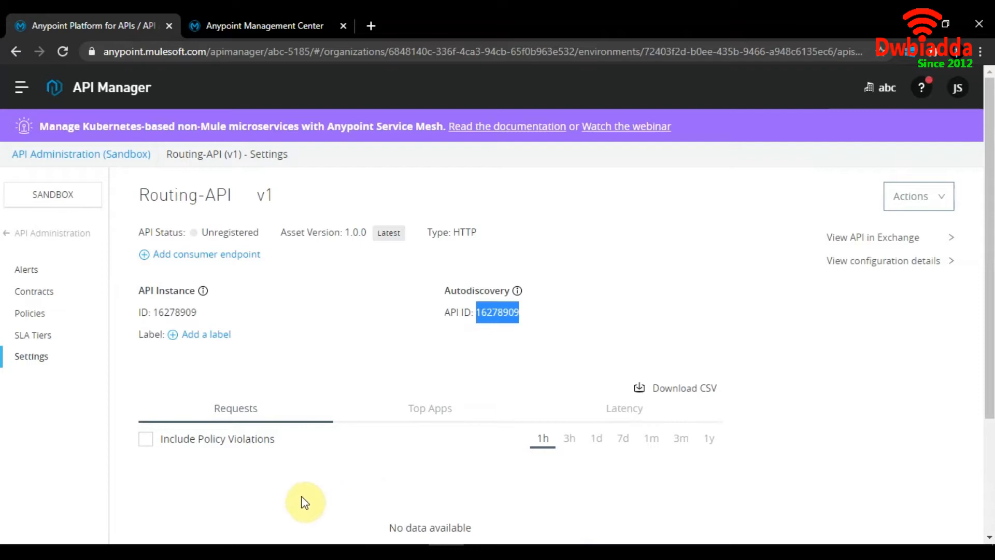
Switch to Anypoint Studio and create an API Autodiscovery global element in the routing configuration.
left_click(266, 551)
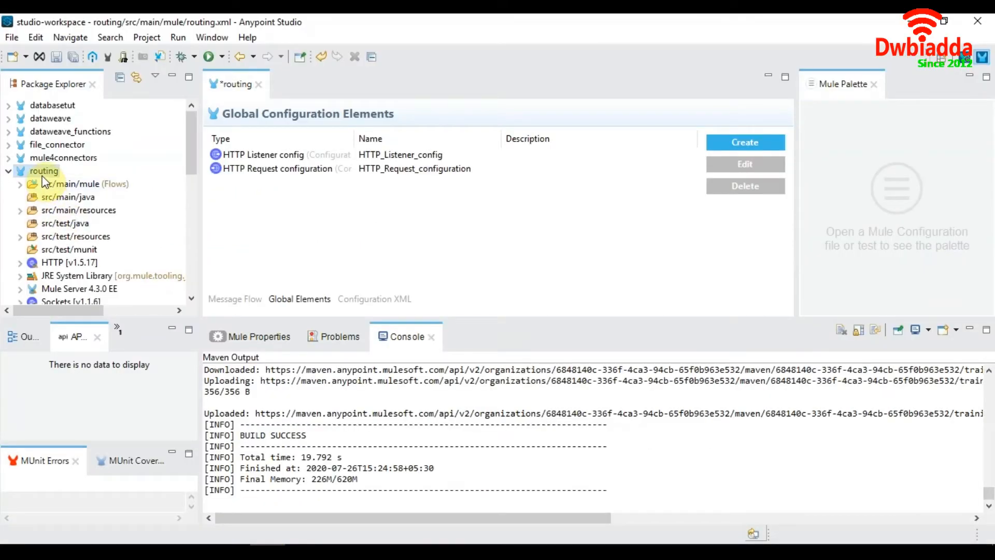
left_click(224, 305)
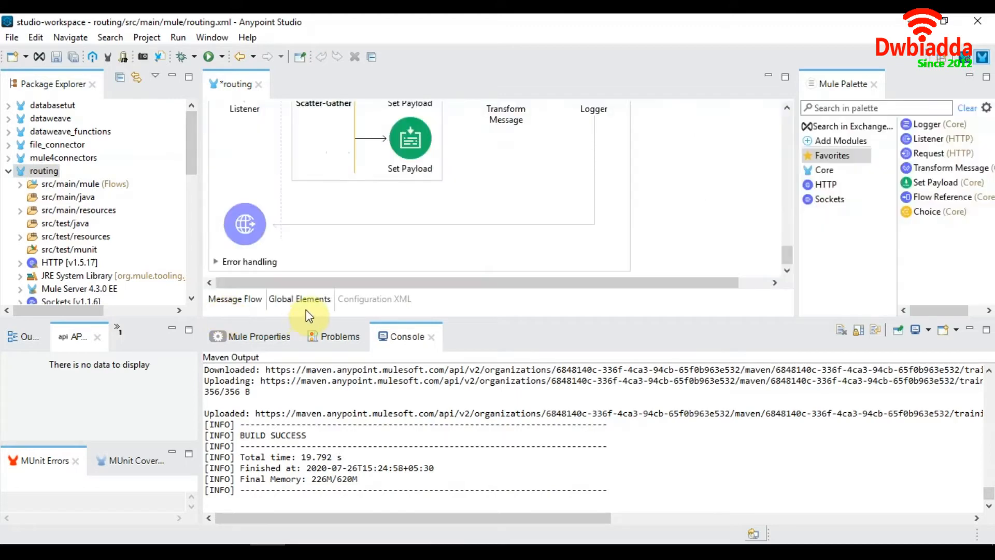
left_click(306, 307)
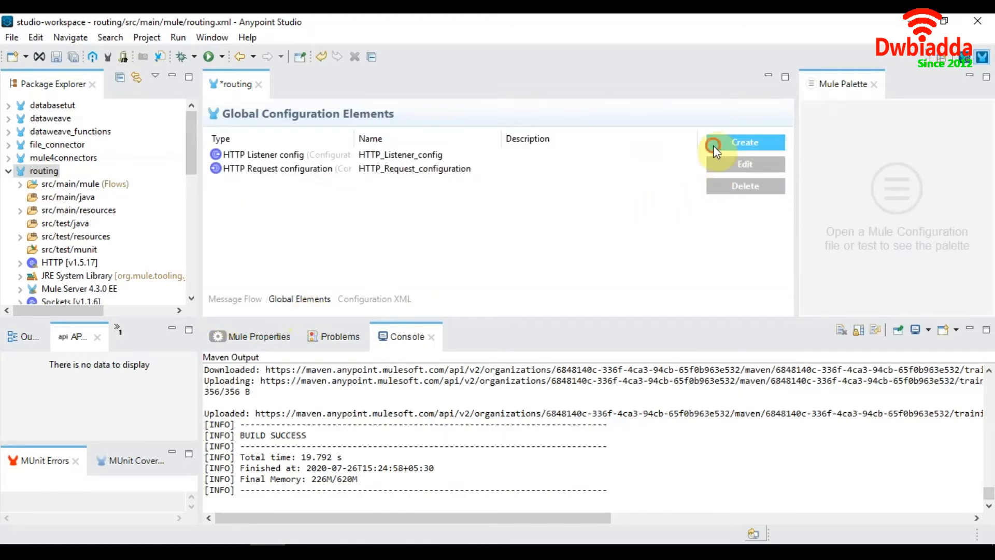
left_click(715, 149)
type("api")
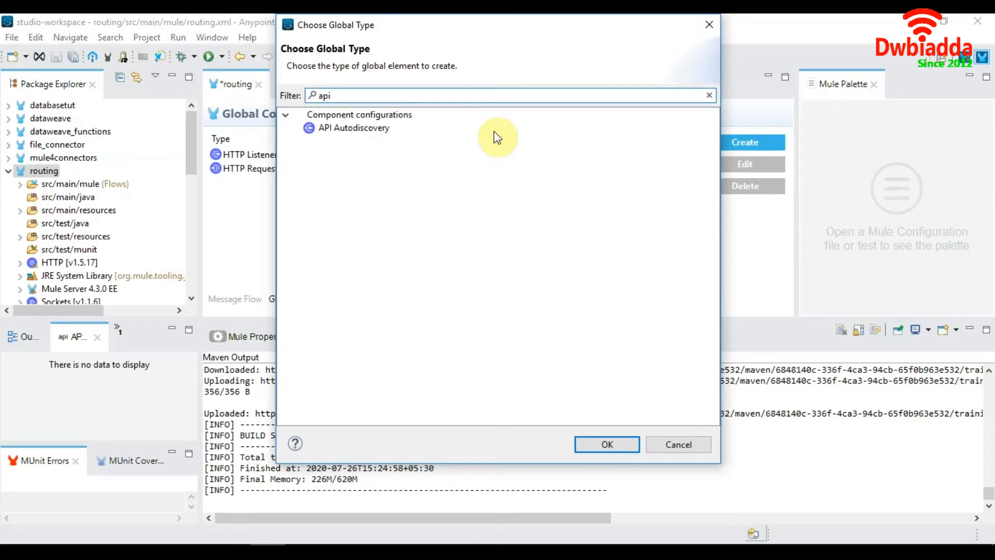
double_click(379, 130)
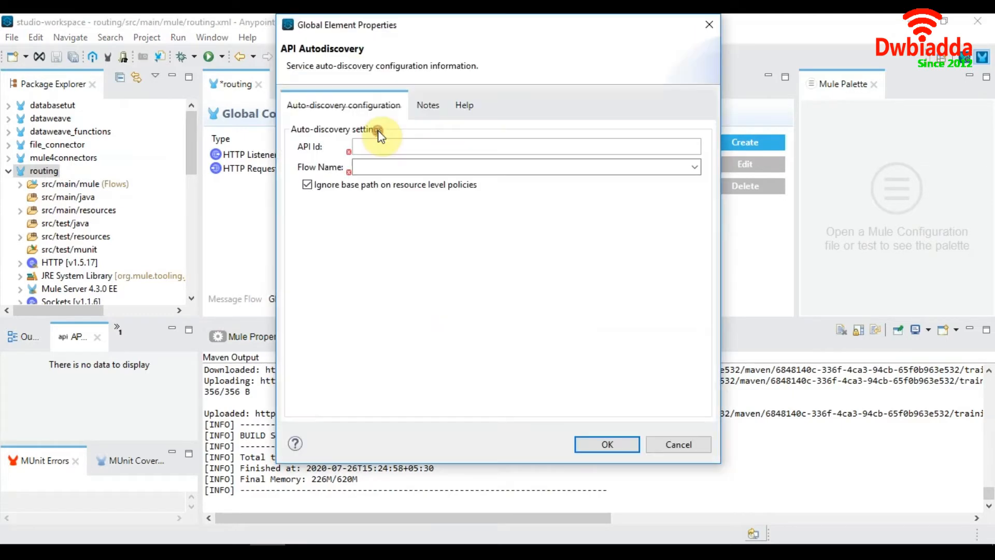
Set the autodiscovery API Id to the copied ID, choose choiceFlow as the flow name, and accept the element.
left_click(378, 147)
key("ctrl+v")
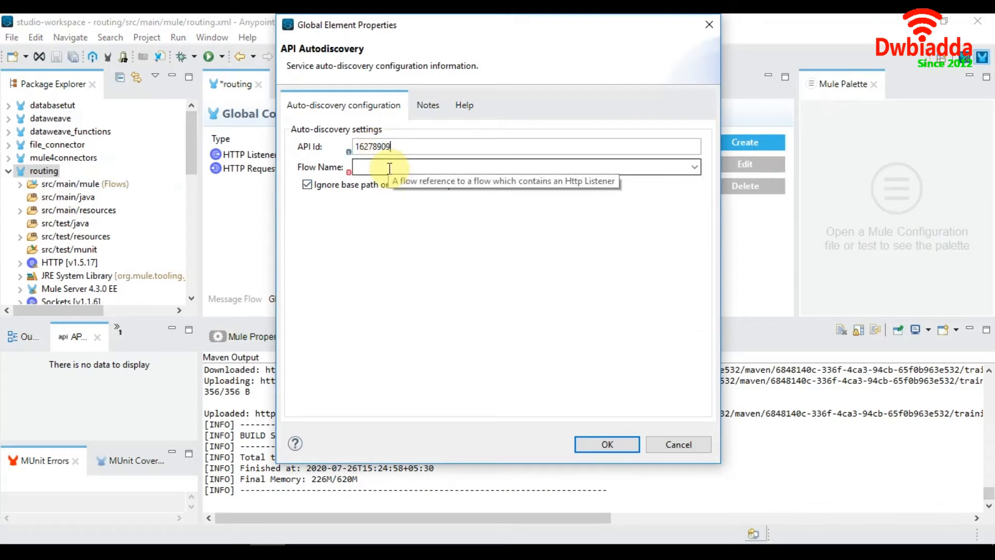
left_click(389, 166)
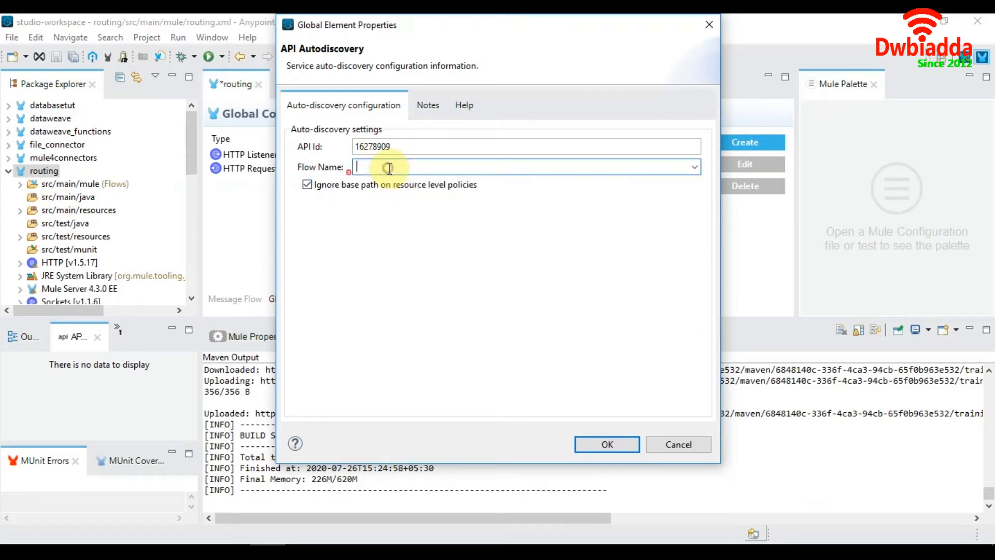
left_click(692, 172)
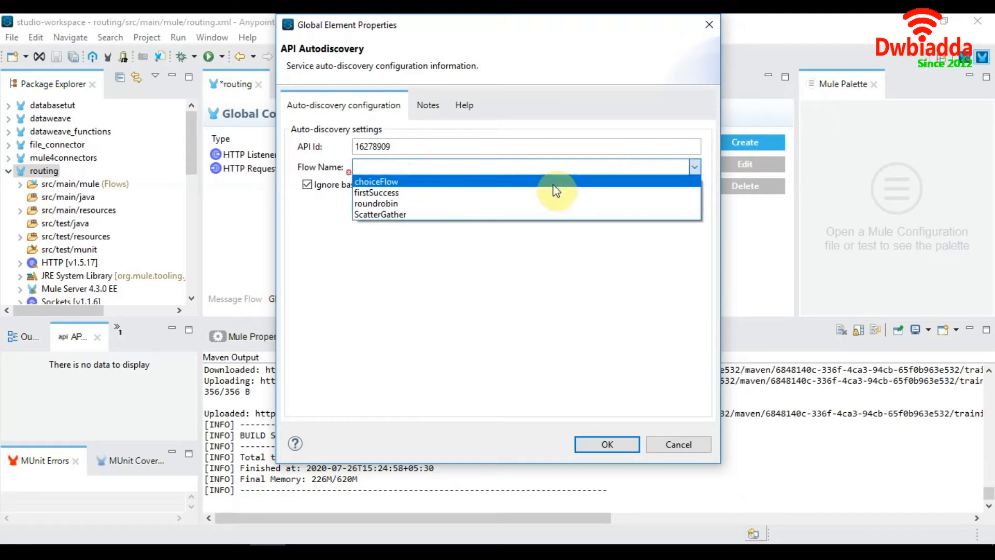
left_click(422, 182)
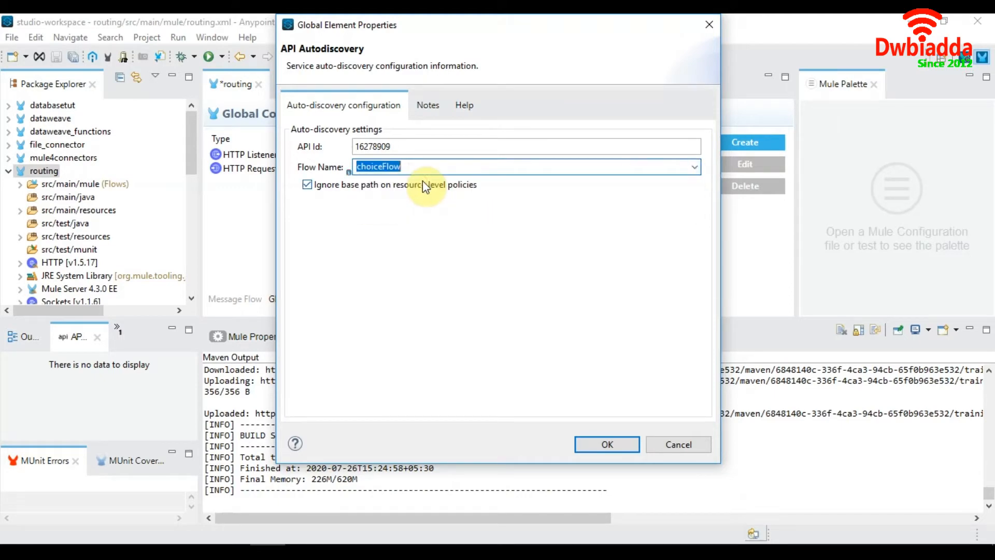
left_click(631, 444)
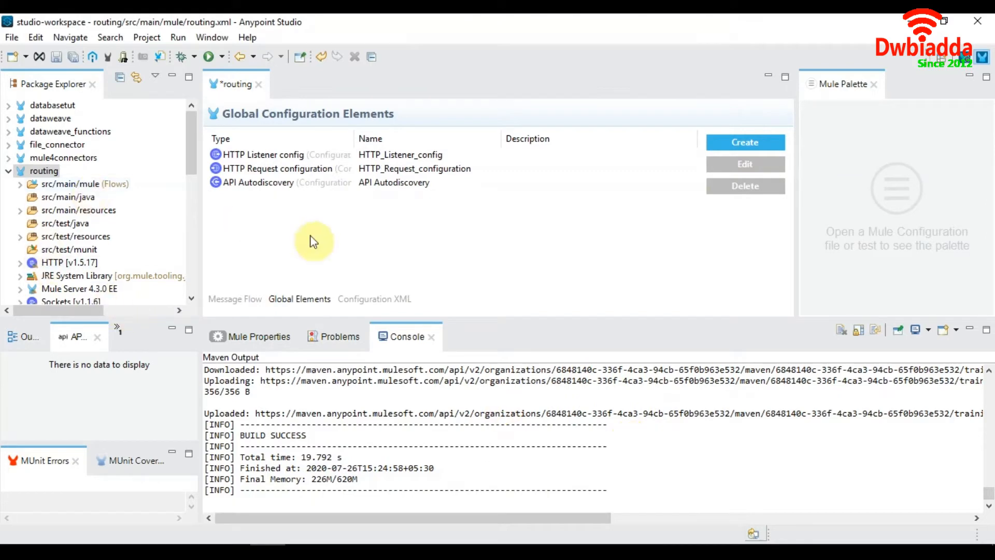
Save all open files and return to the message flow view of the routing configuration.
left_click(9, 38)
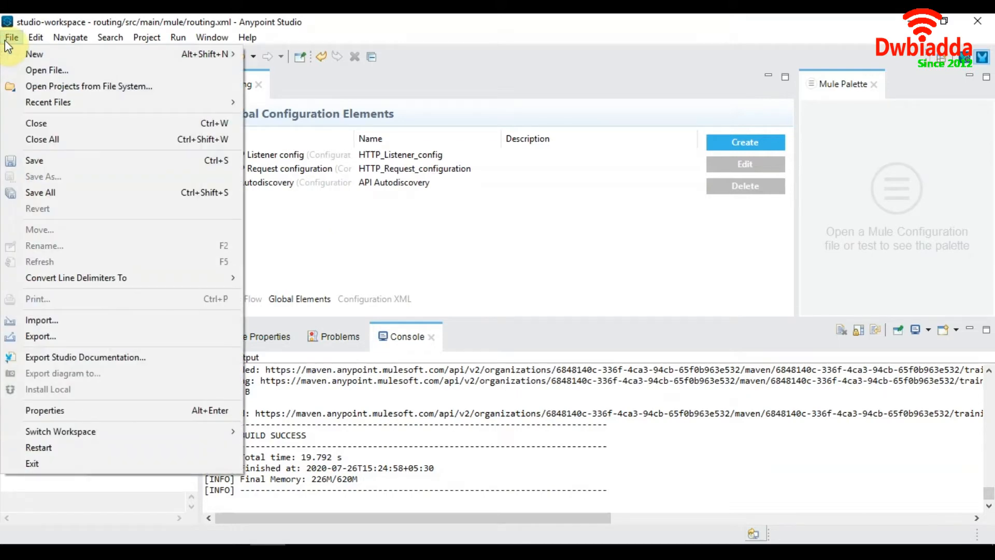
left_click(55, 191)
left_click(318, 266)
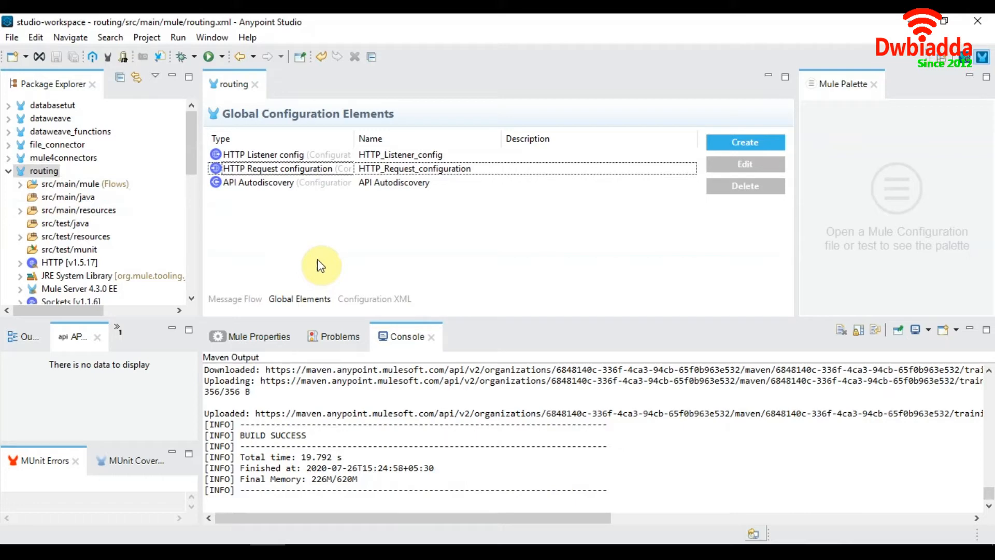
key("Down")
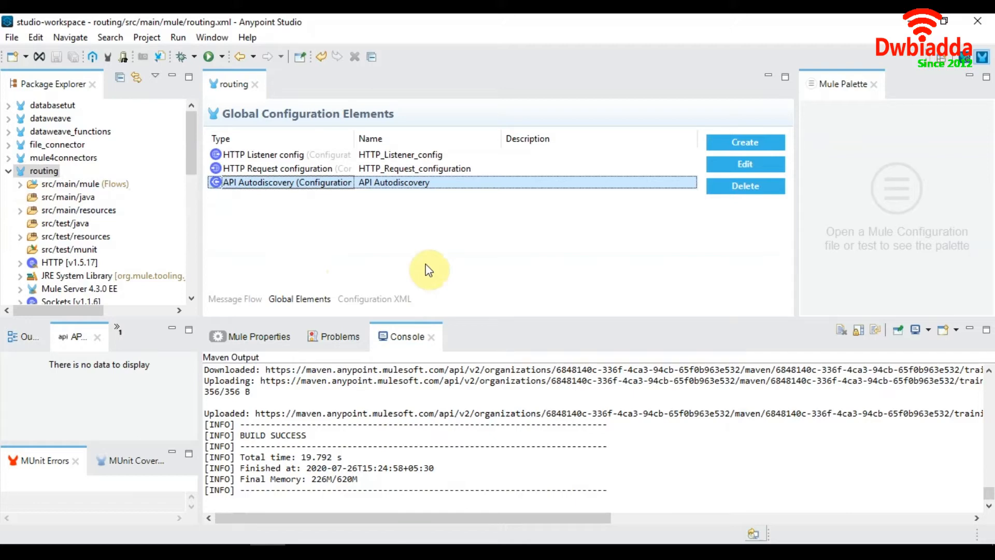
left_click(222, 305)
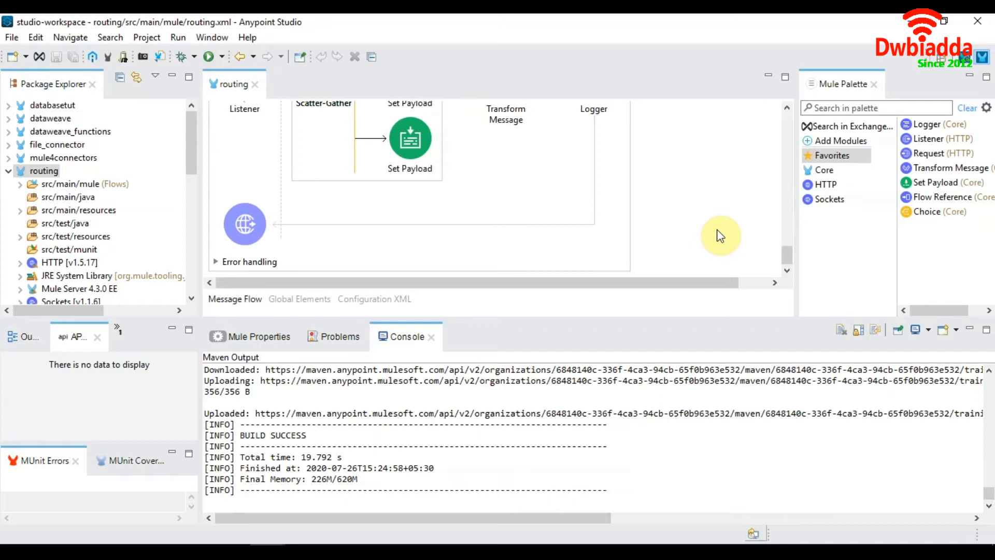
Open the Anypoint Platform credentials configuration from the routing project.
right_click(39, 171)
mouse_move(136, 382)
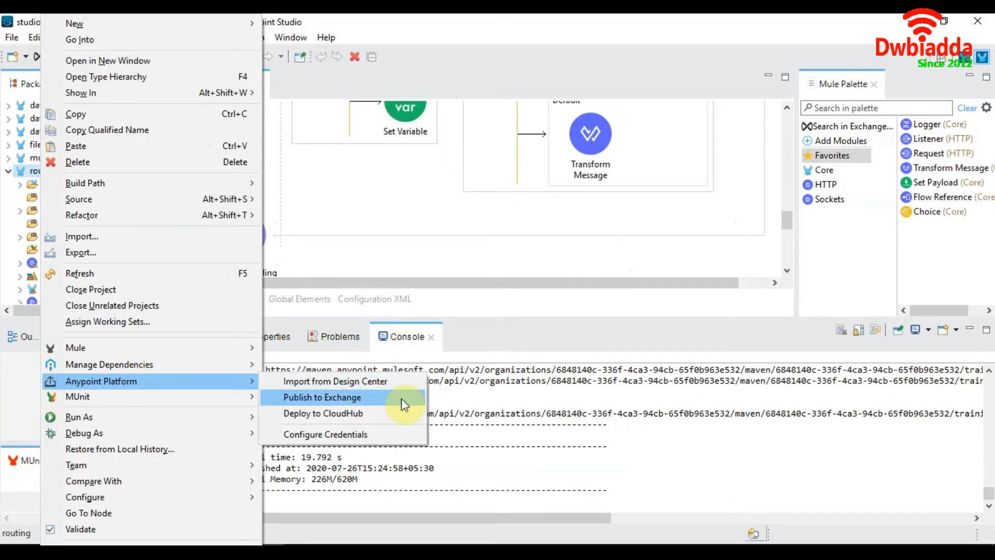
left_click(340, 436)
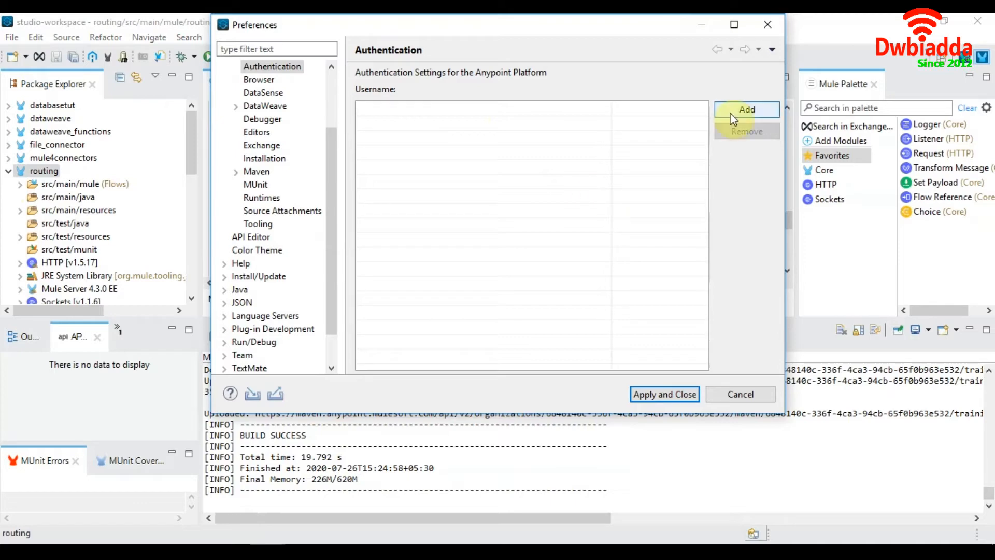
Add an Anypoint Platform account to the authentication settings by signing in with the account username and password.
left_click_drag(554, 26, 556, 84)
left_click(748, 169)
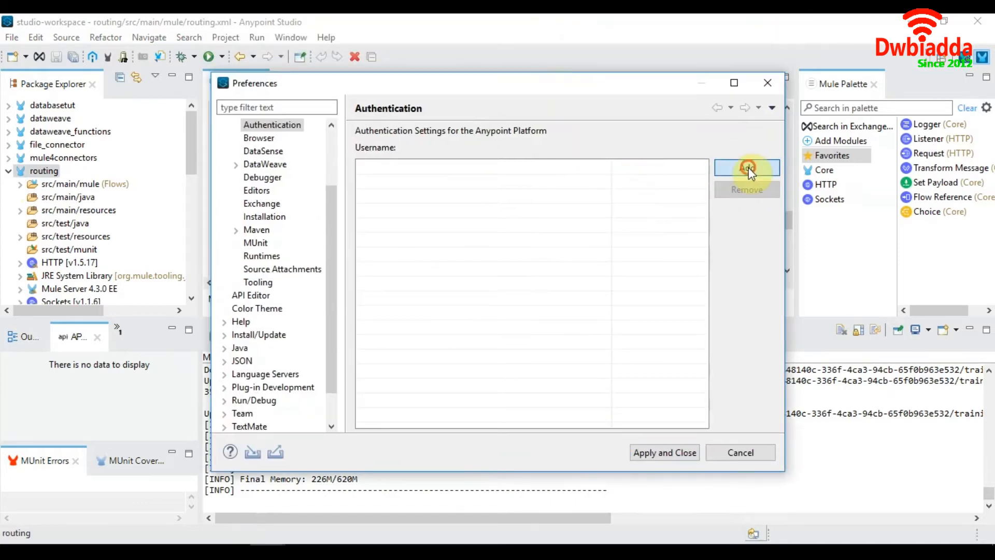
left_click(452, 254)
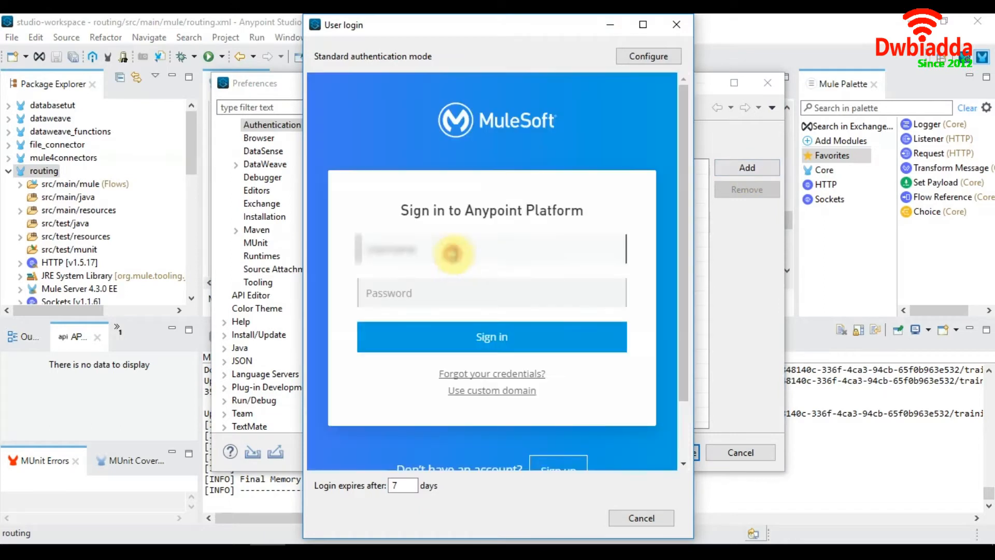
type("••••••••")
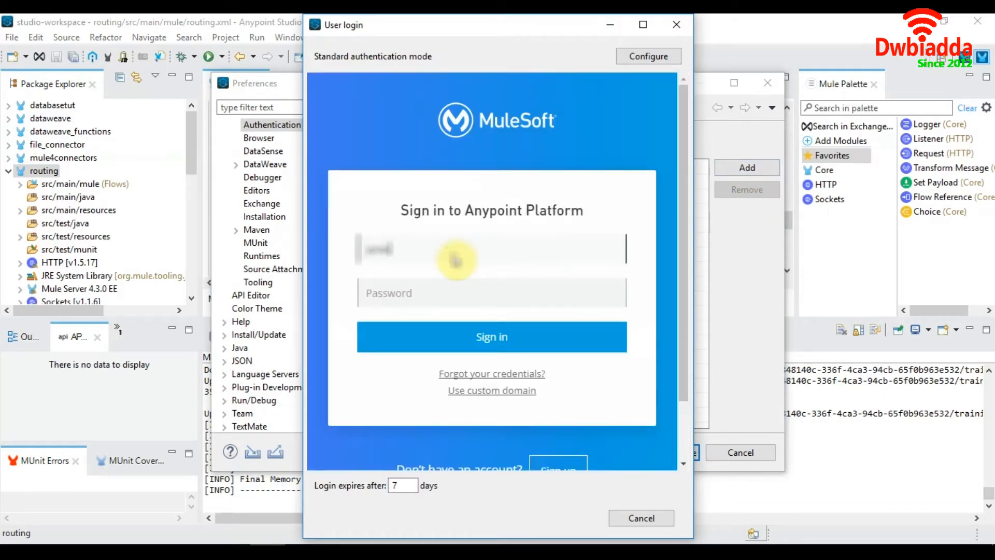
key("Tab")
type("••••••••")
key("Return")
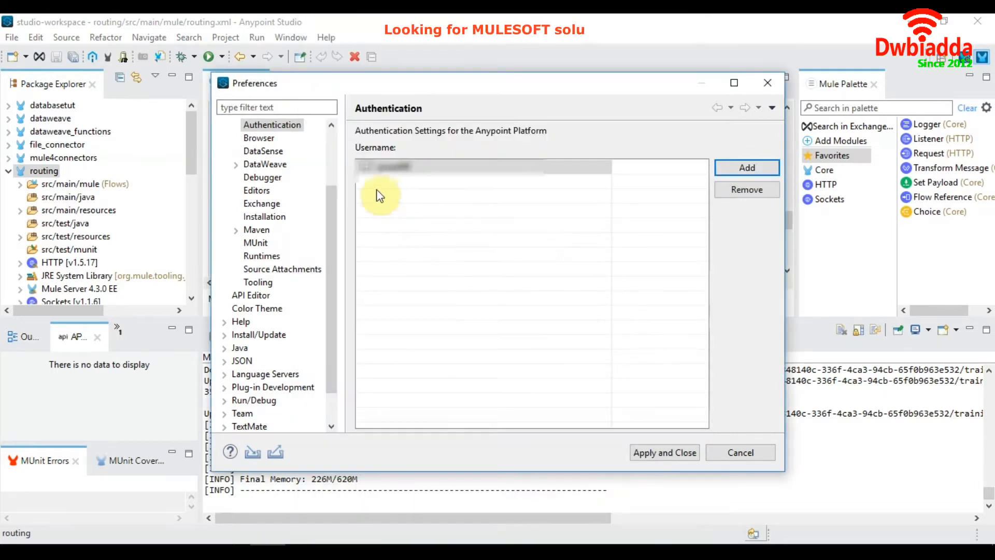
Open the API Manager preferences under Anypoint Studio and target the Client Id of the environment credentials.
left_click(331, 138)
left_click(274, 178)
left_click(255, 193)
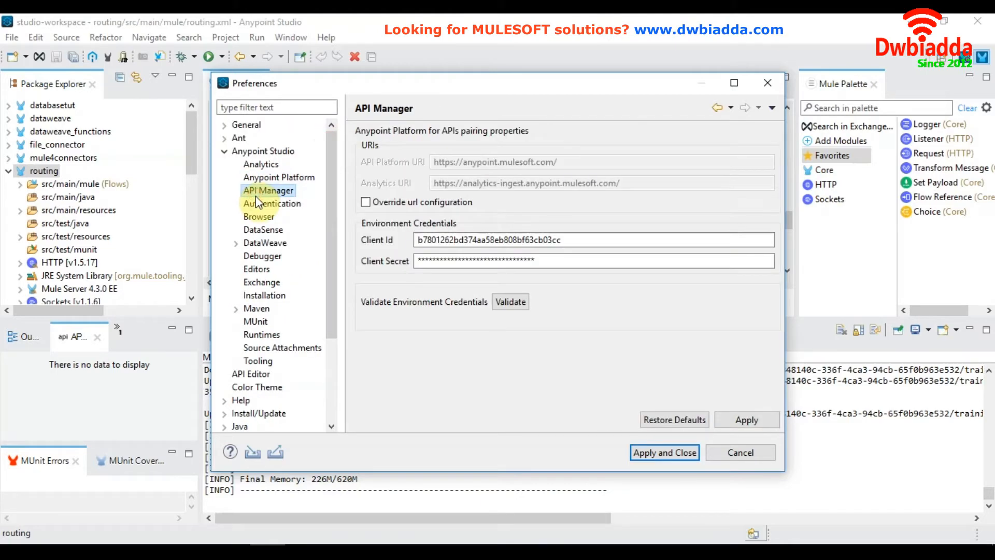
left_click(594, 243)
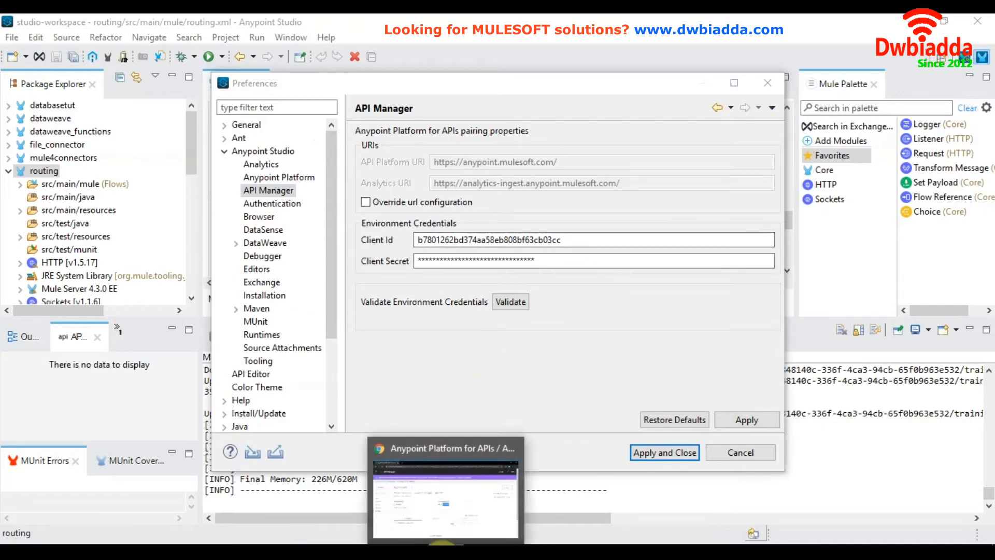
Switch to API Manager in the browser, reveal the Sandbox environment's client credentials, and copy its client ID into Studio's Client Id.
left_click(442, 491)
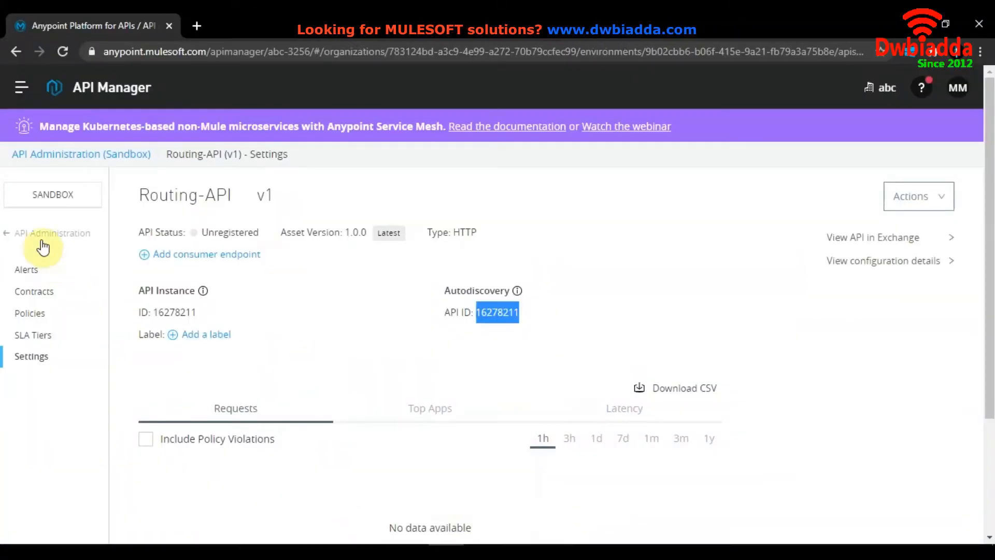
left_click(36, 235)
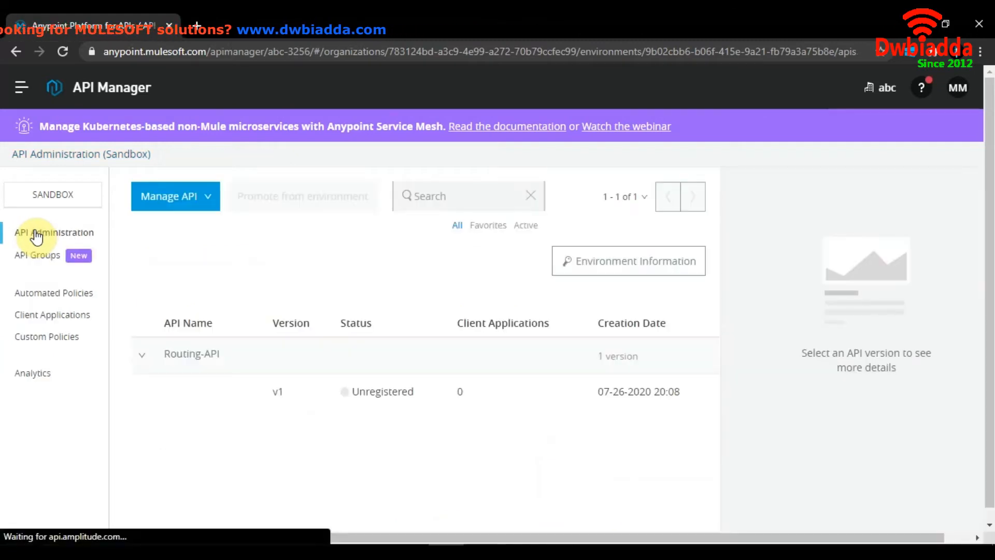
left_click(596, 263)
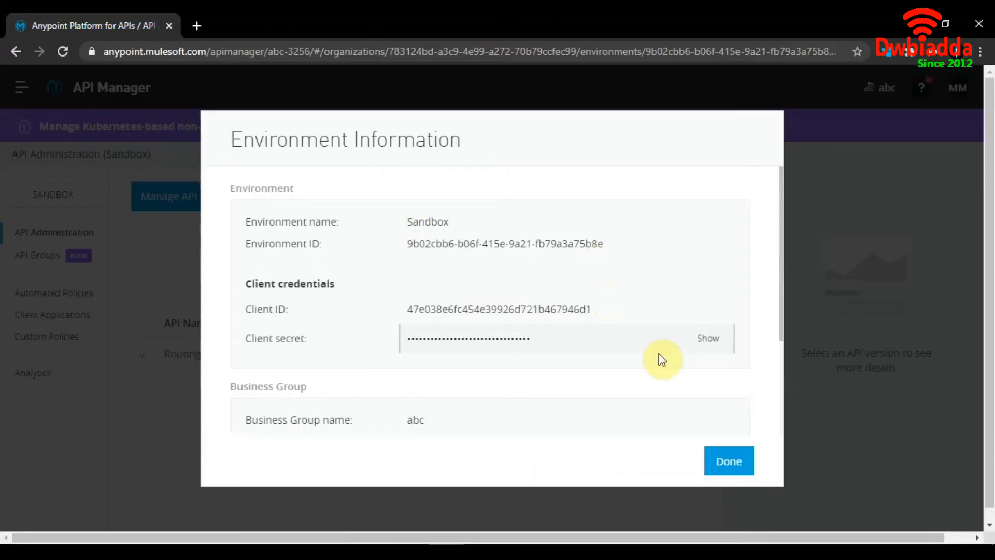
left_click(707, 339)
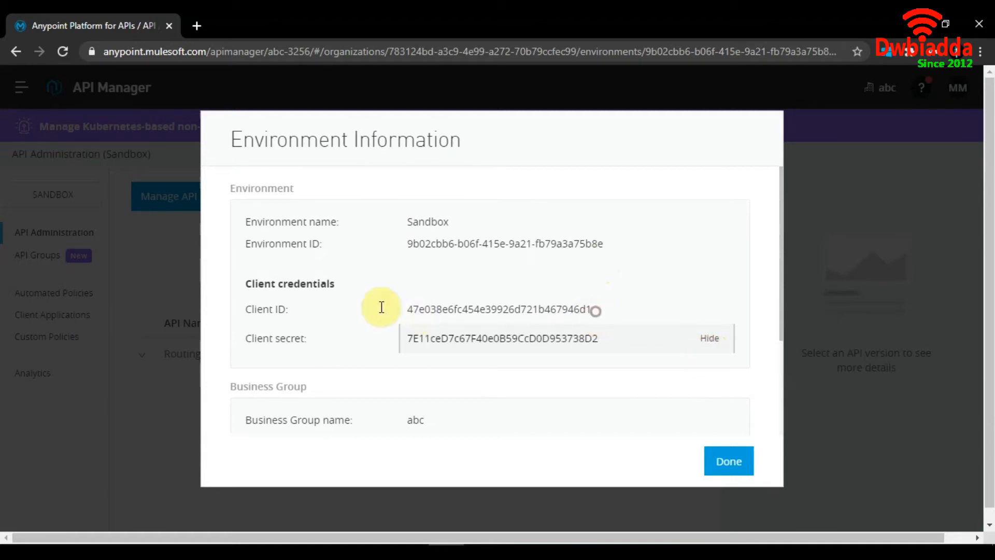
left_click_drag(410, 309, 669, 316)
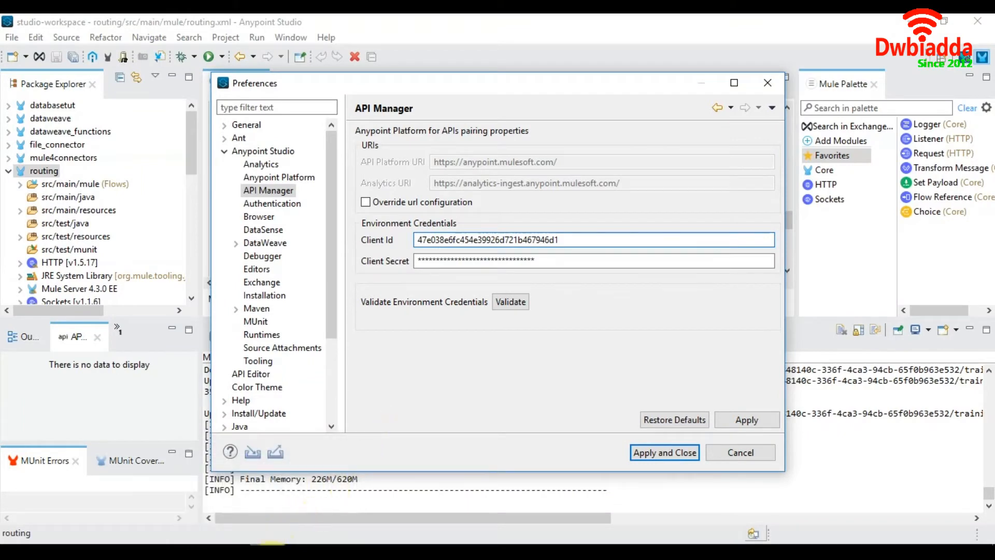
Copy the Sandbox client secret from the browser into Studio's Client Secret, and apply and close the preferences.
left_click(492, 540)
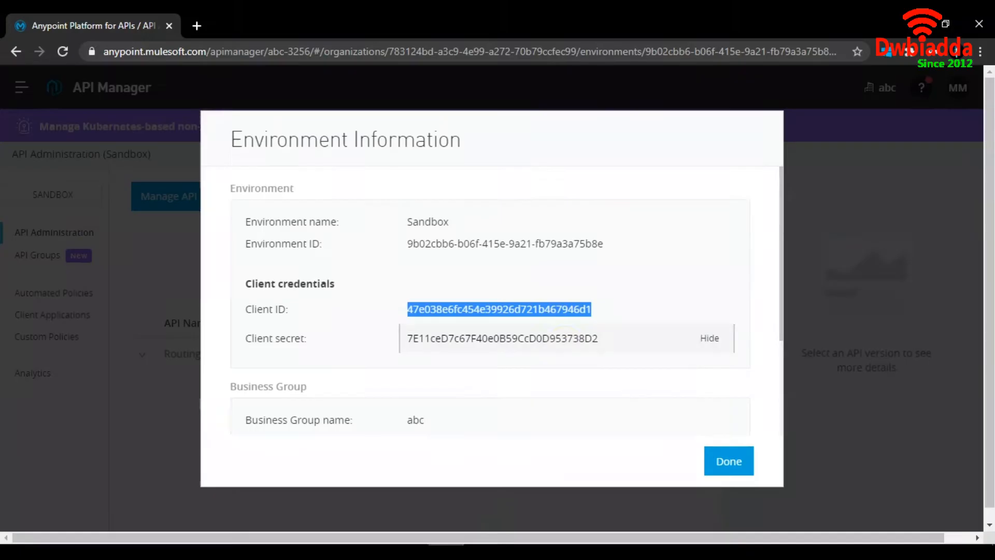
double_click(566, 340)
left_click(292, 542)
double_click(544, 262)
key("ctrl+v")
left_click(677, 454)
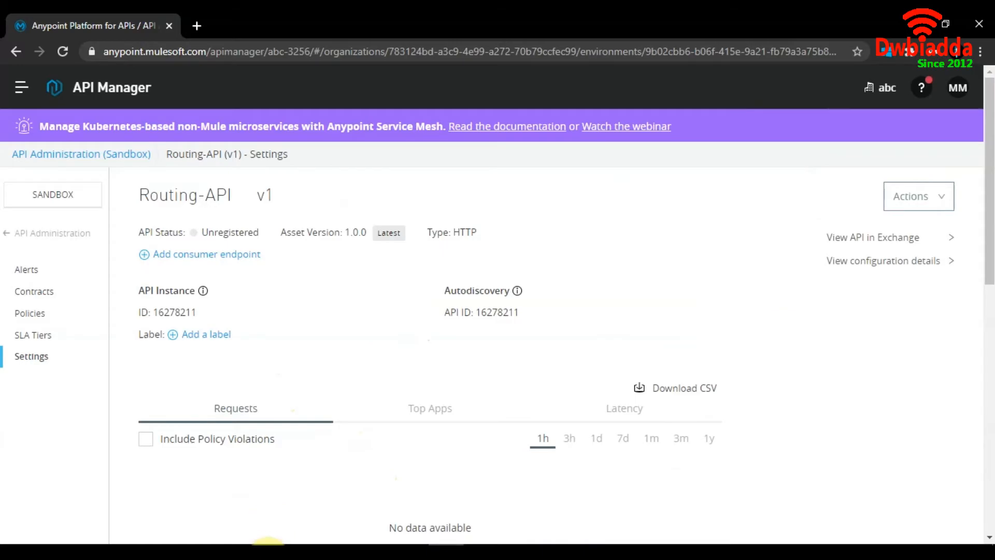
Switch back to Anypoint Studio and start a CloudHub deployment of the routing project in the Sandbox environment.
left_click(268, 551)
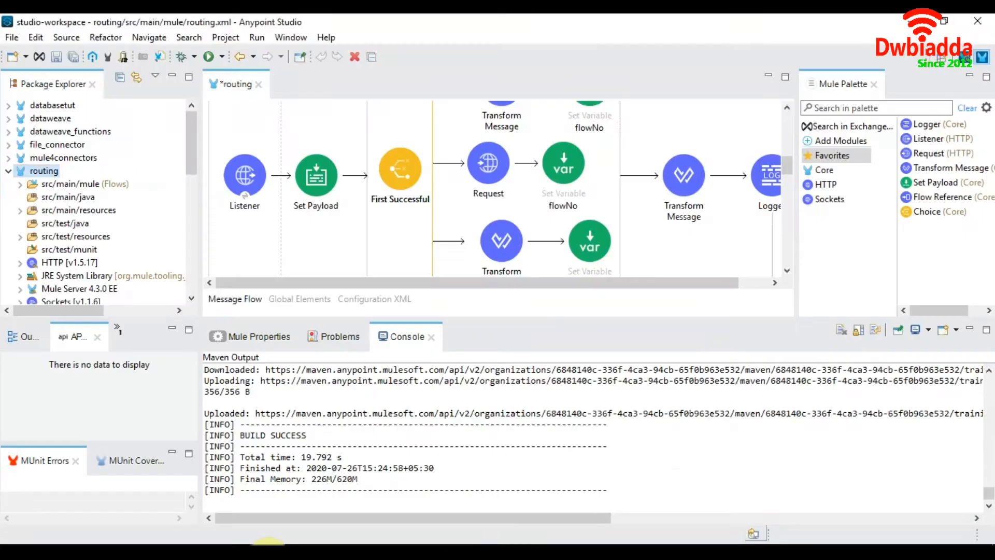
right_click(34, 176)
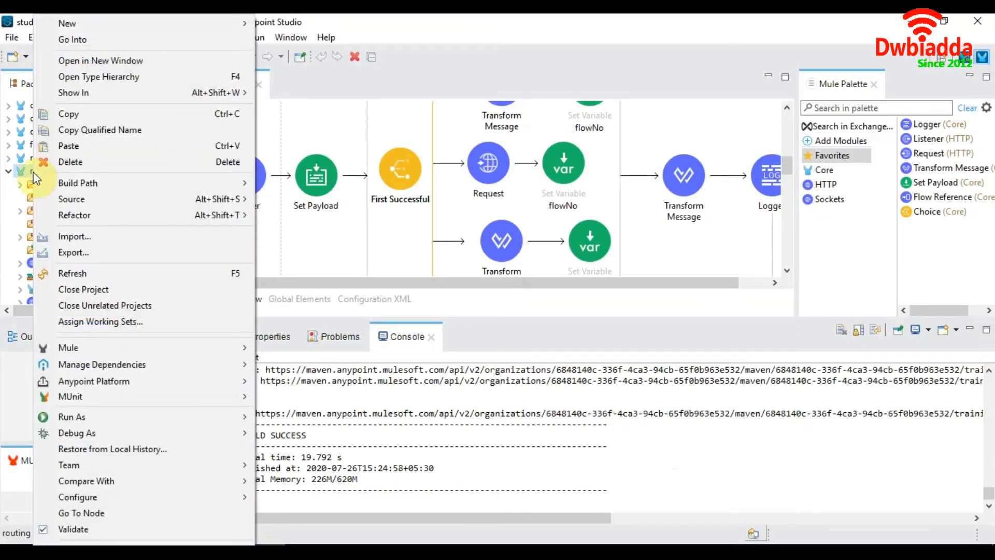
mouse_move(173, 388)
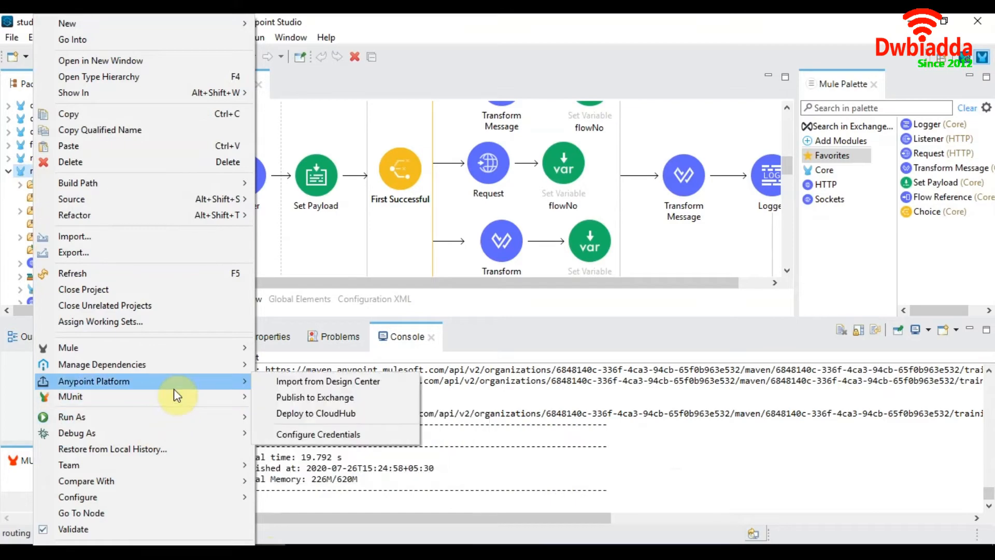
left_click(310, 412)
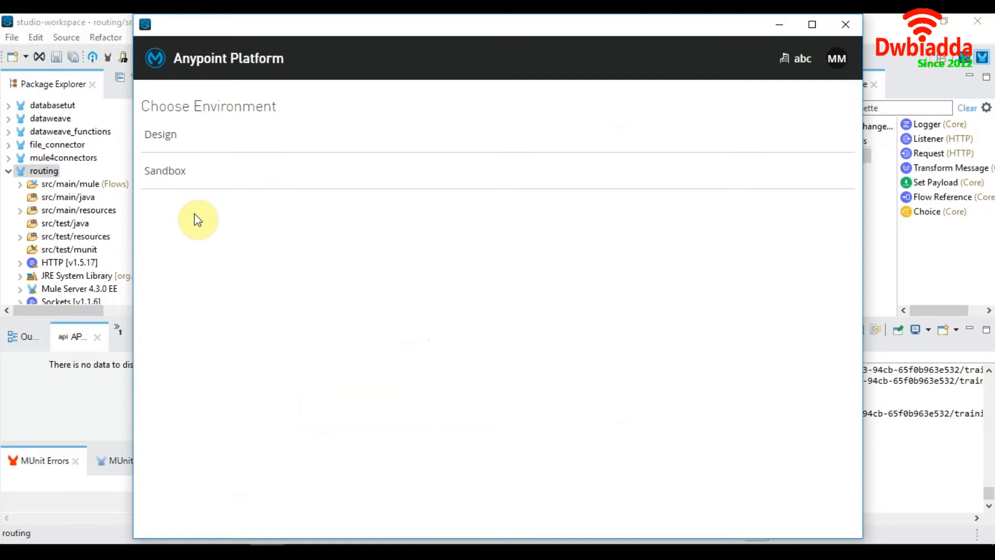
left_click(169, 173)
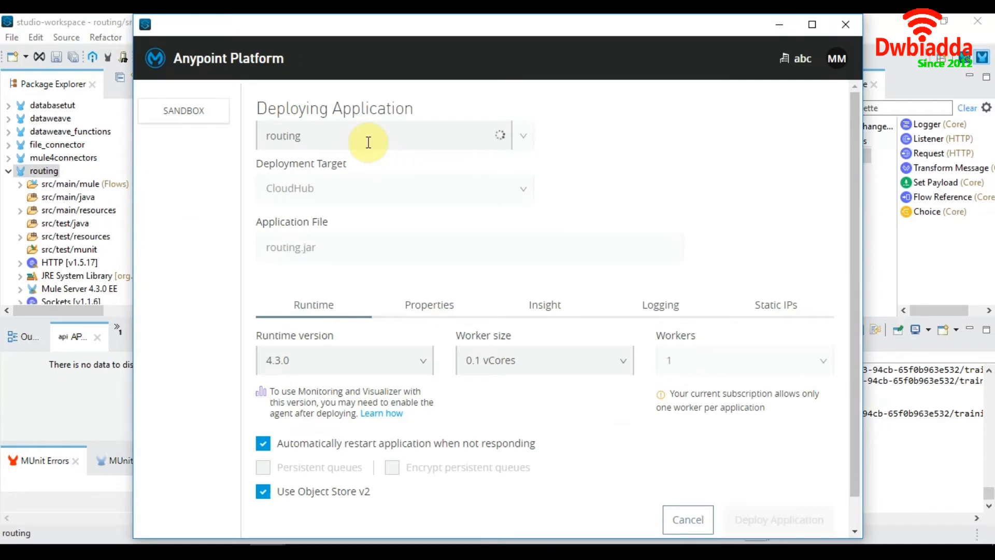
Name the application being deployed routing-api.
left_click(368, 142)
type("-")
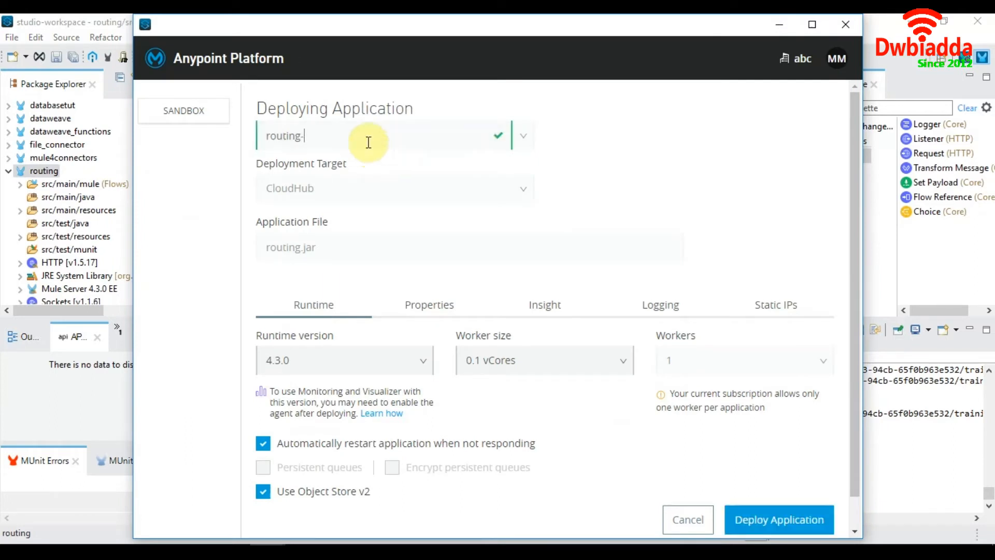
type("API")
Check the worker size and the deployment properties, and deploy the application to CloudHub.
scroll(363, 310, "down", 1)
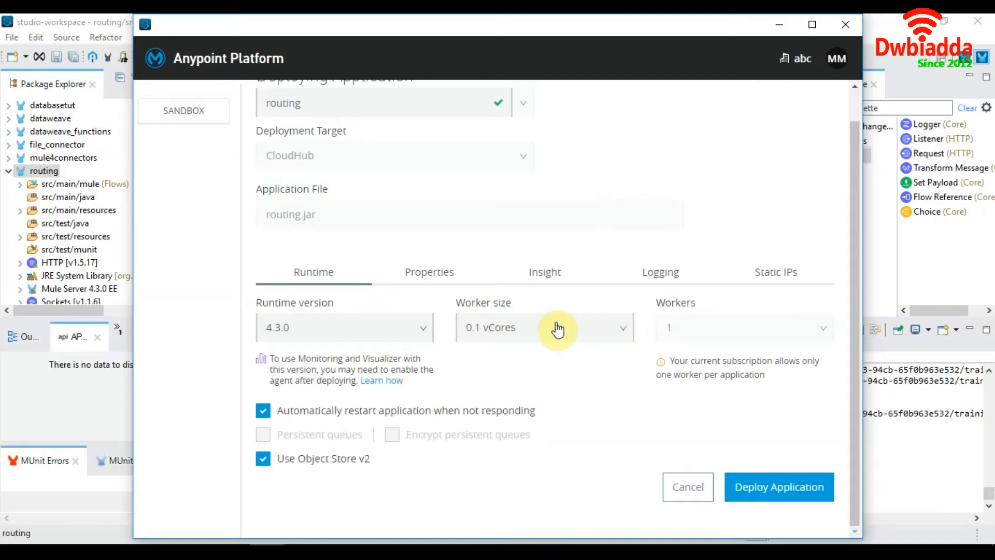
left_click(524, 327)
left_click(525, 326)
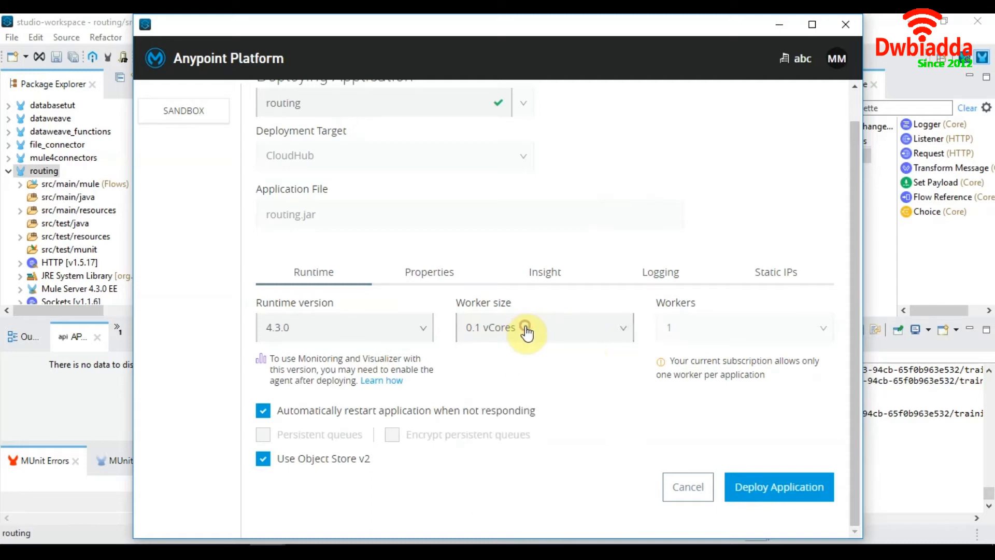
left_click(425, 274)
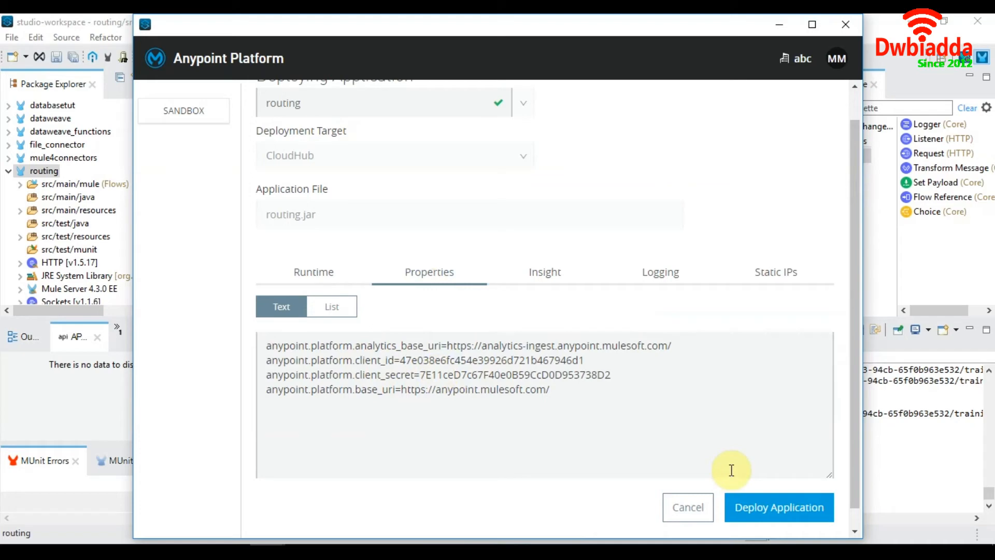
left_click(768, 518)
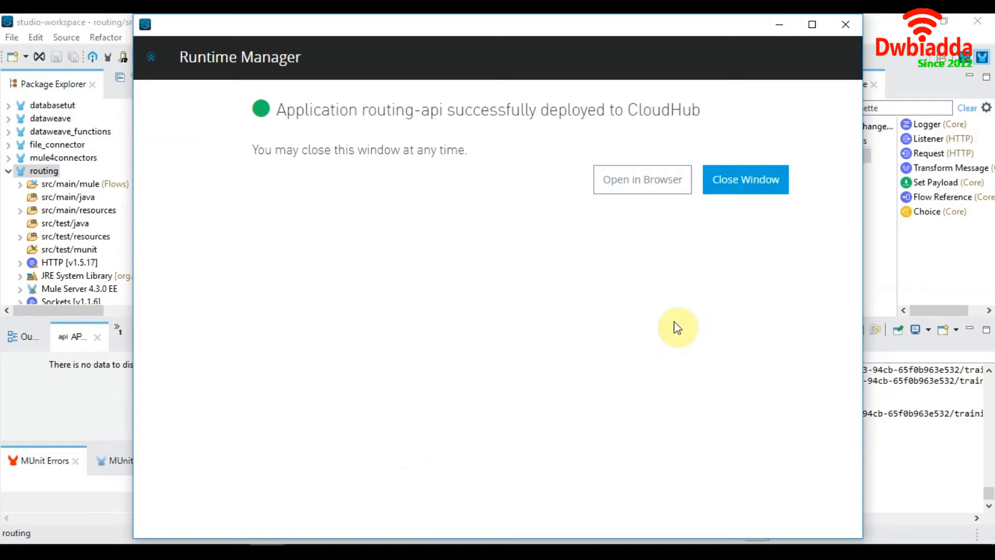
Open the deployed routing-api application in Runtime Manager in the browser and review its dashboard charts for Mule messages, CPU and memory.
left_click(646, 178)
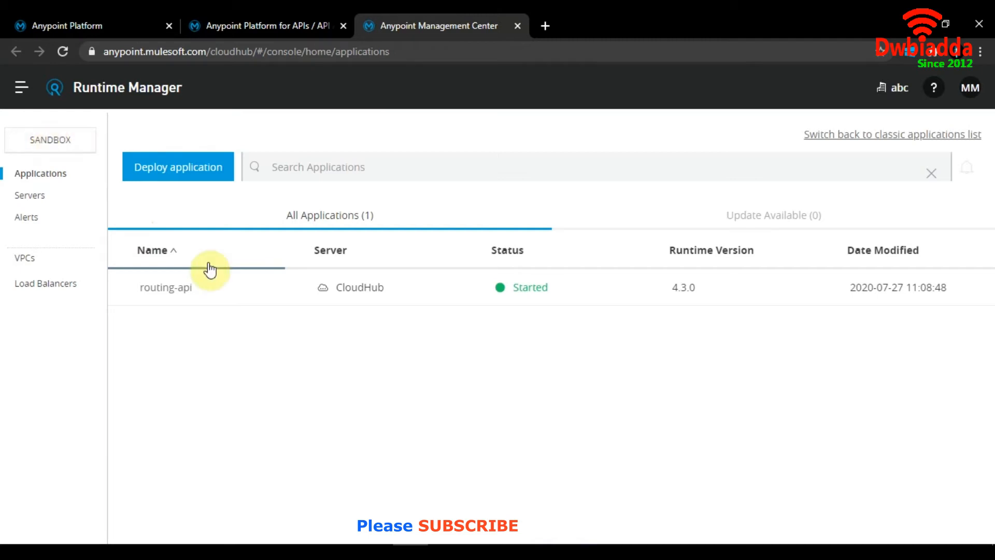
left_click(173, 295)
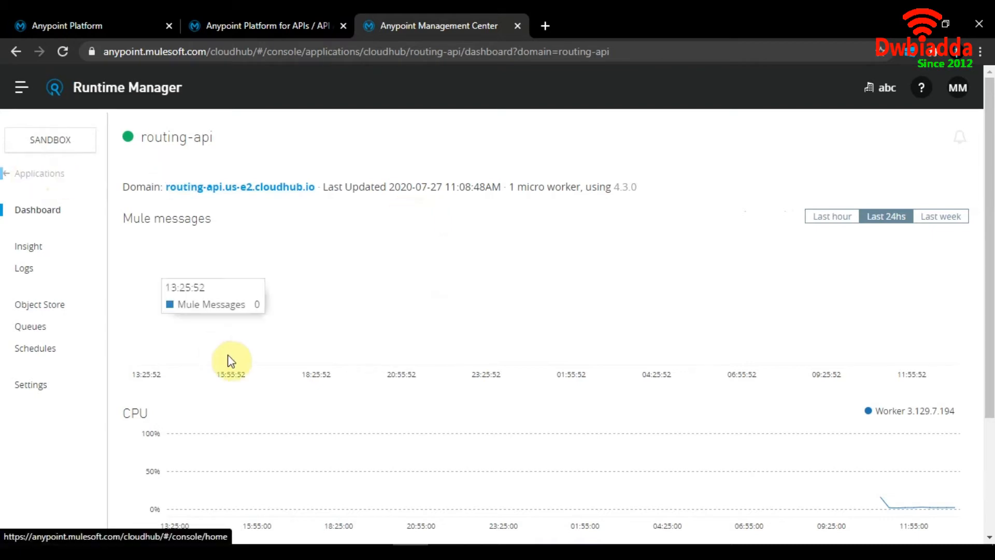
scroll(282, 360, "down", 2)
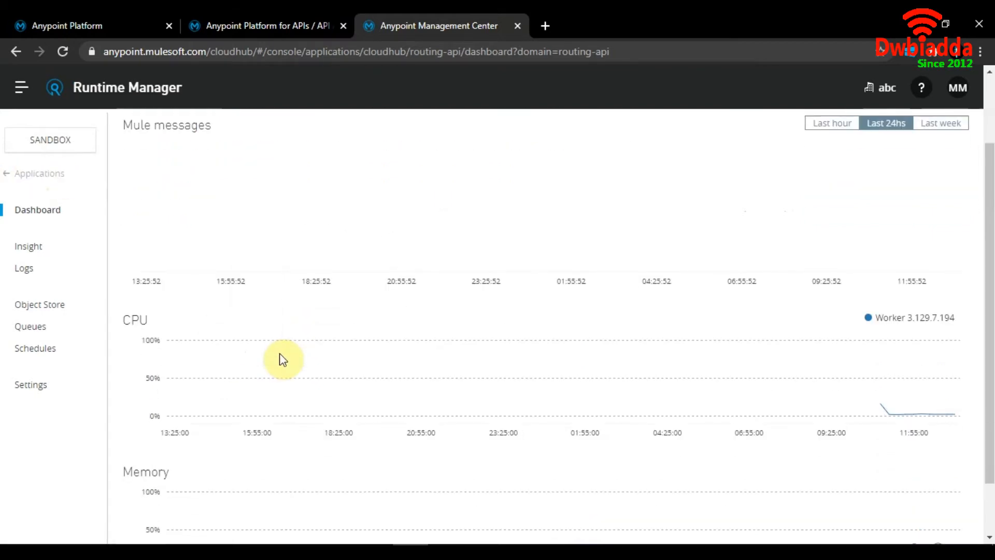
scroll(280, 356, "up", 2)
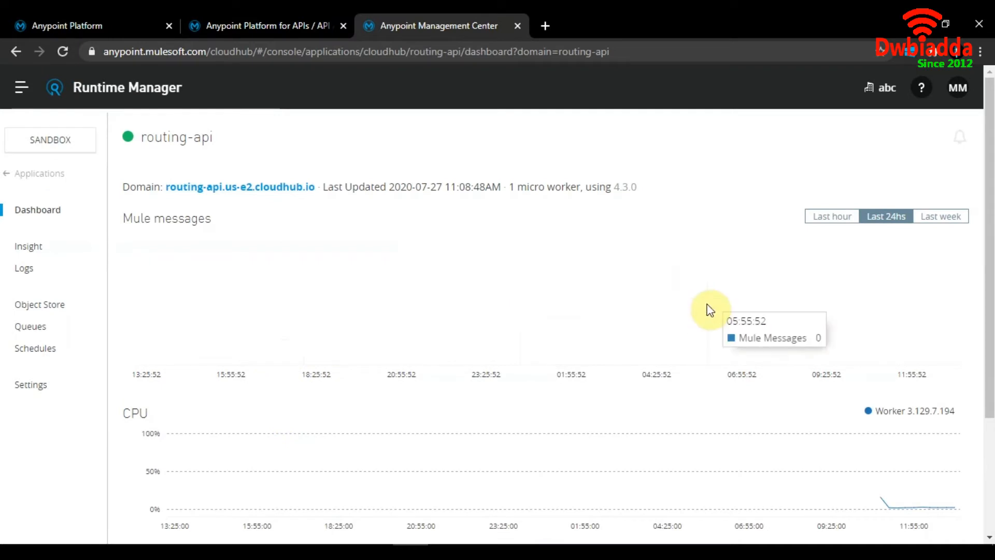
scroll(708, 308, "down", 1)
scroll(456, 350, "down", 2)
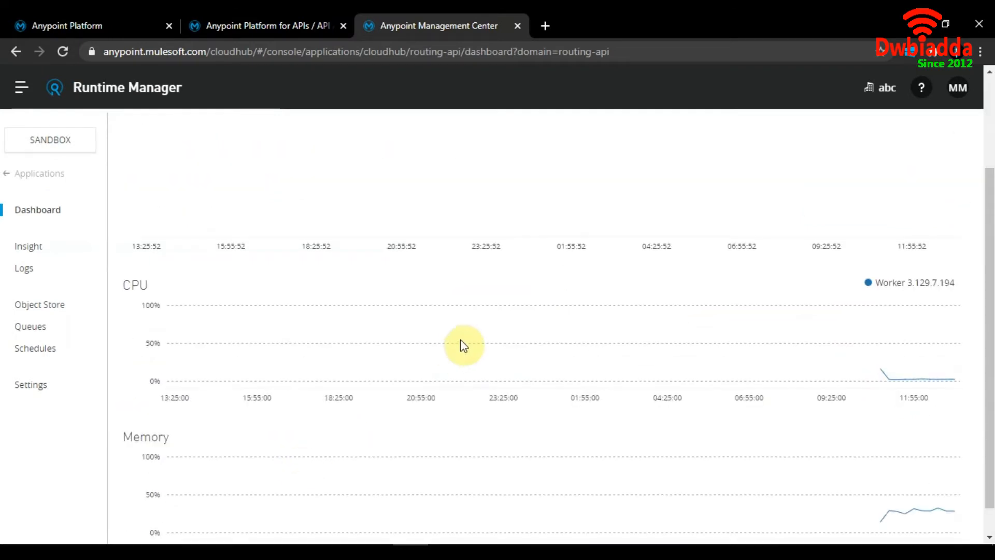
scroll(464, 345, "down", 1)
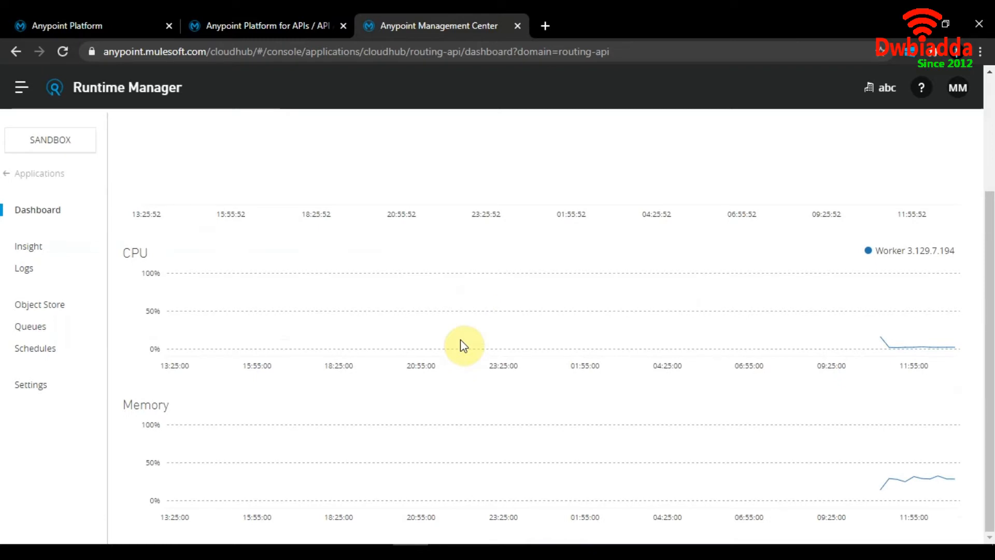
Review routing-api's insight, logs, object store, queues and settings pages, including the options for stopping, restarting or deleting it.
left_click(39, 257)
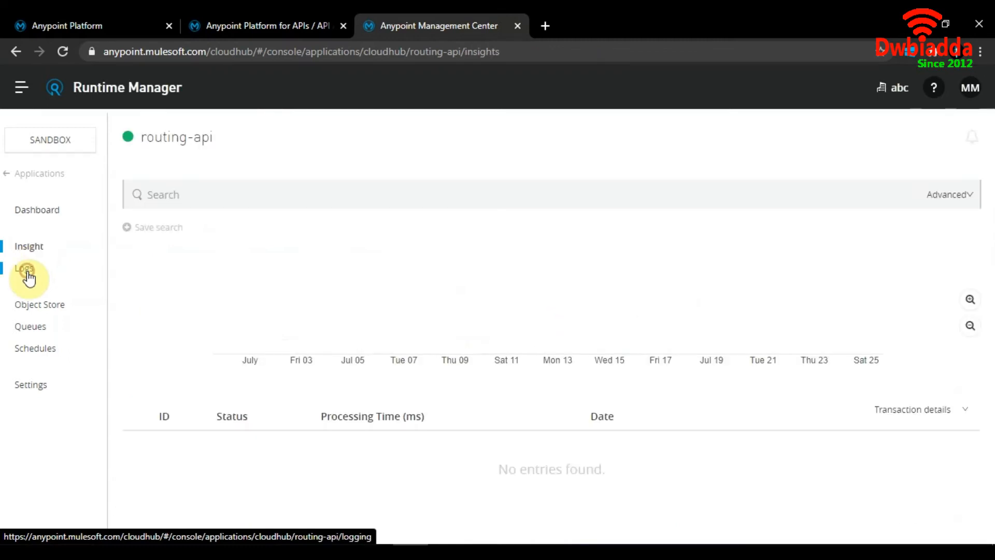
left_click(28, 278)
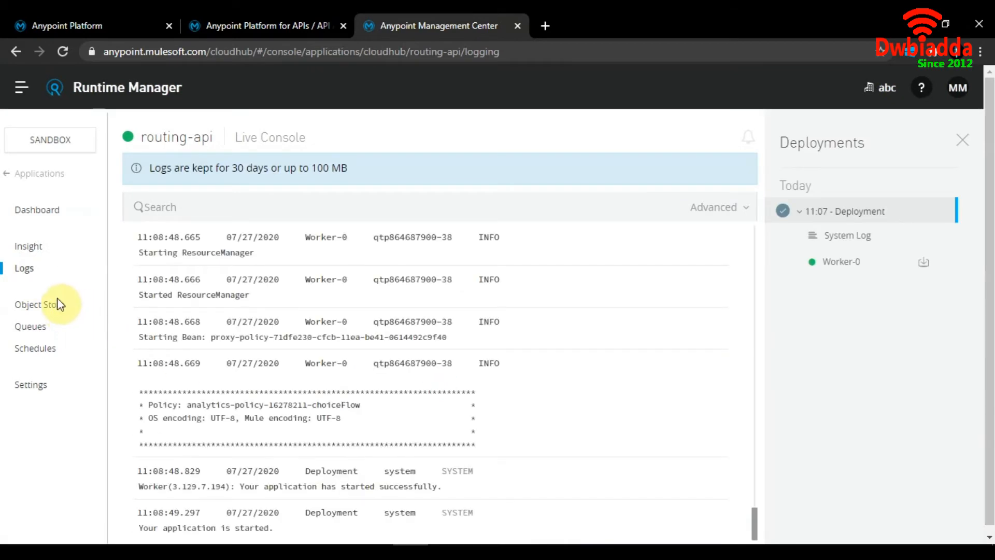
left_click(50, 310)
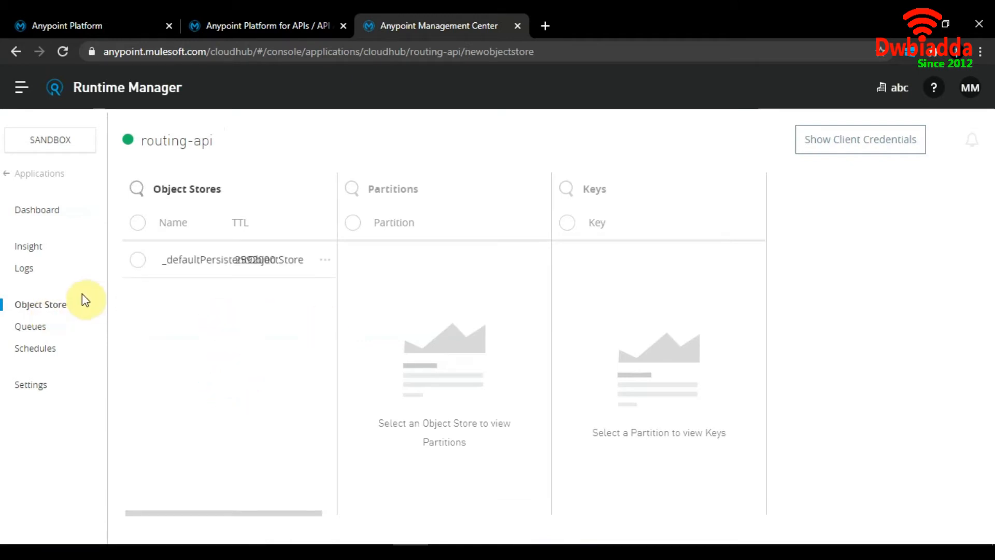
left_click(31, 327)
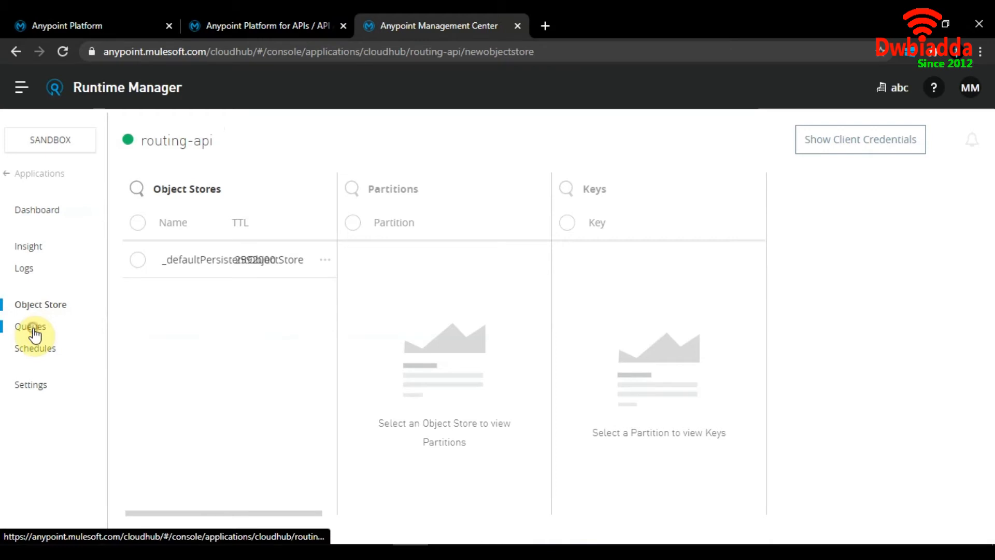
left_click(32, 386)
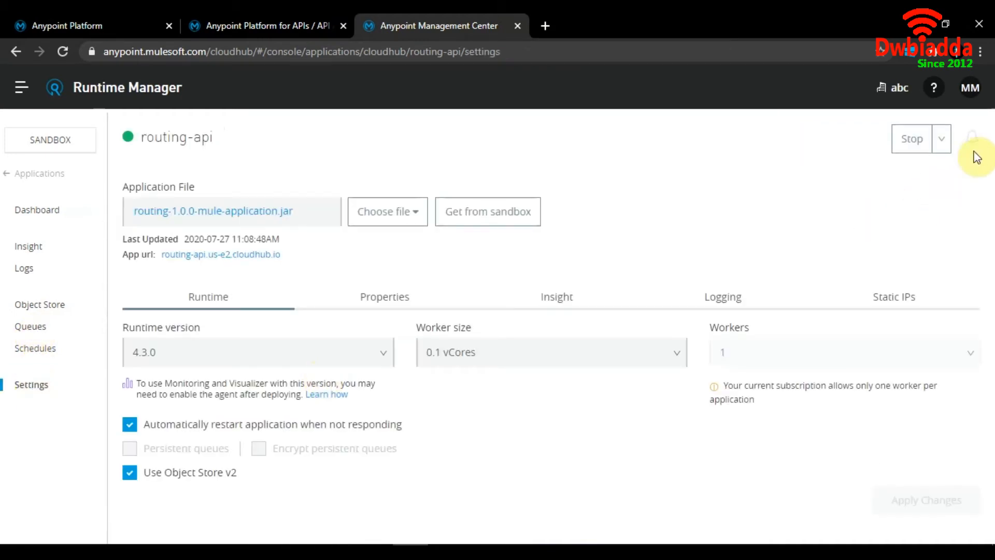
left_click(940, 143)
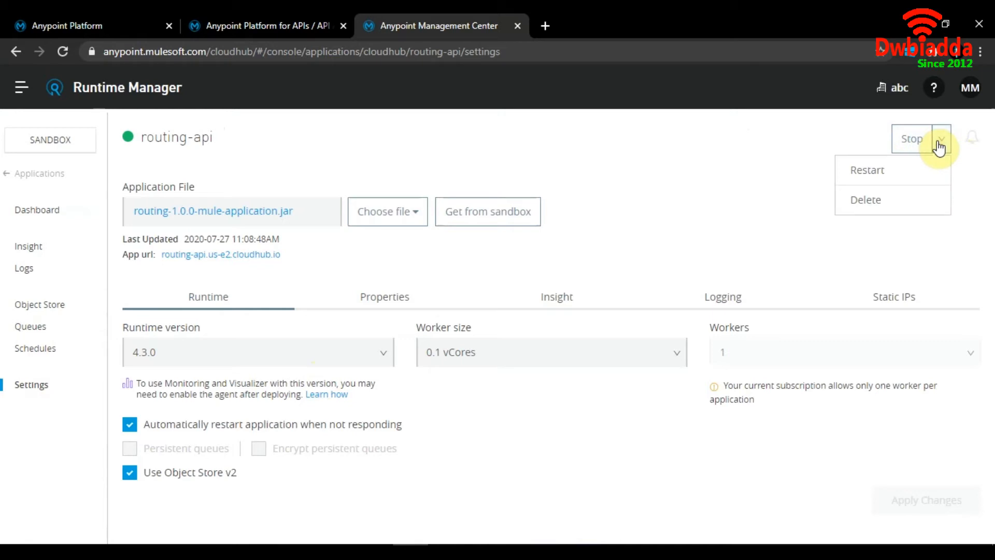
Open the app URL of the routing-api application in a new browser tab and view it.
left_click(715, 188)
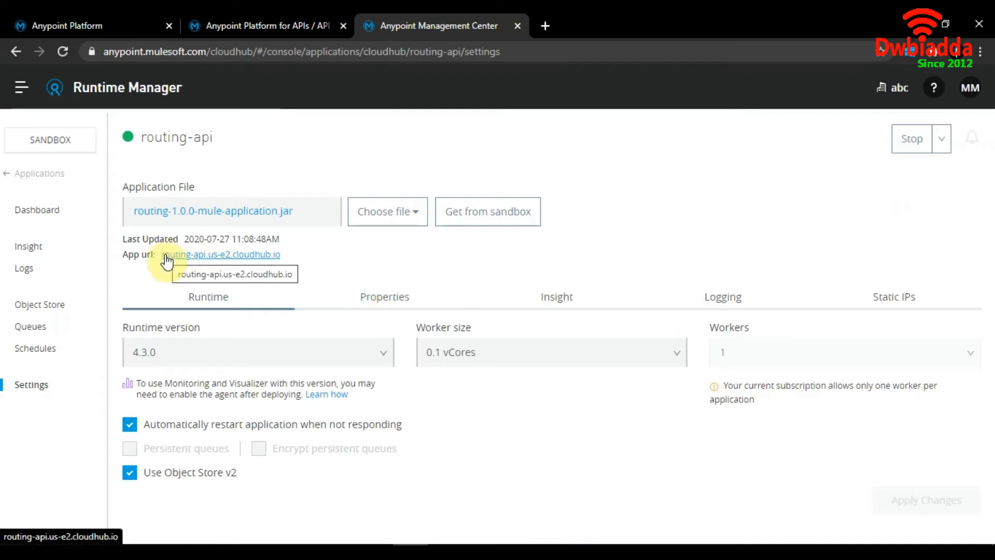
right_click(207, 257)
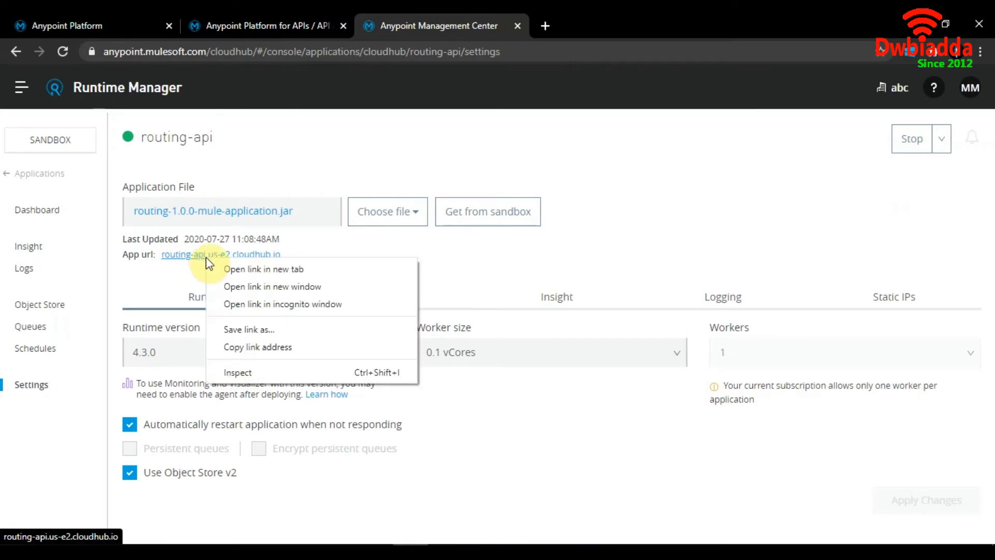
left_click(228, 268)
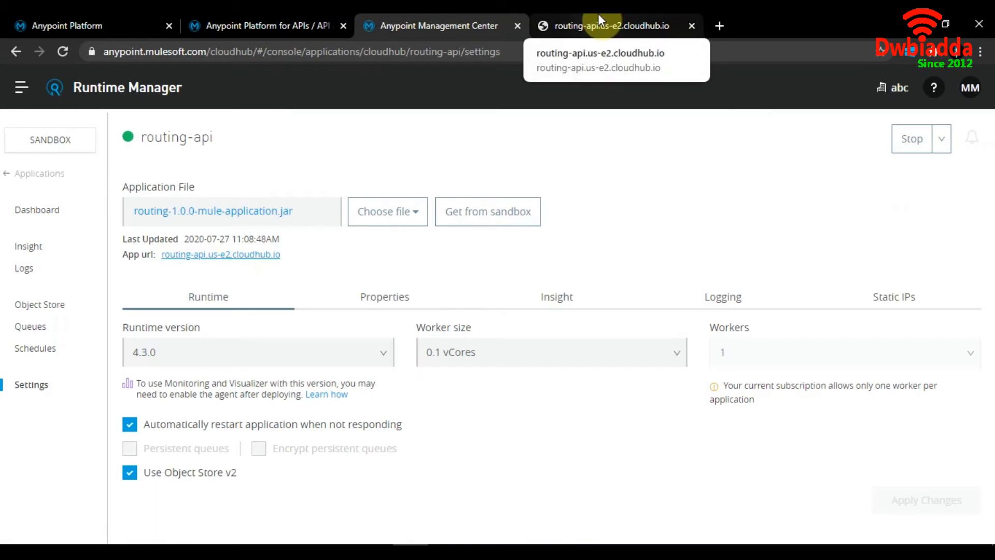
left_click(598, 15)
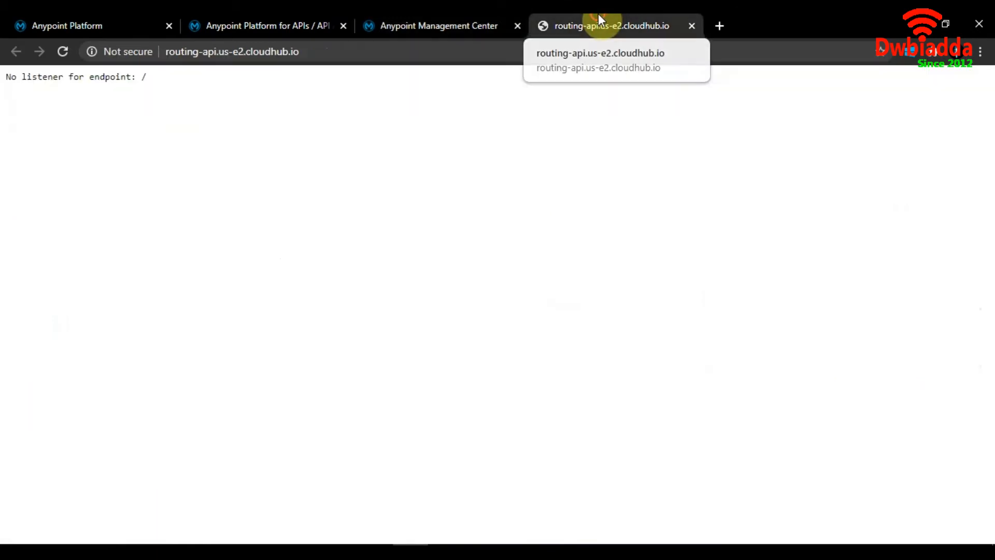
Request the /choice endpoint of routing-api.us-e2.cloudhub.io and examine the returned JSON response.
left_click(372, 52)
type("/")
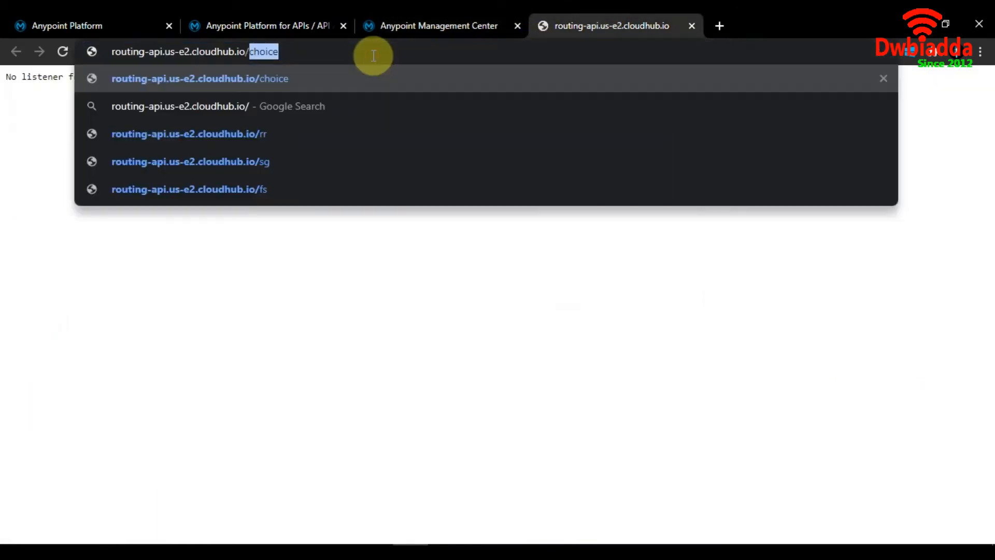
key("Right")
key("Return")
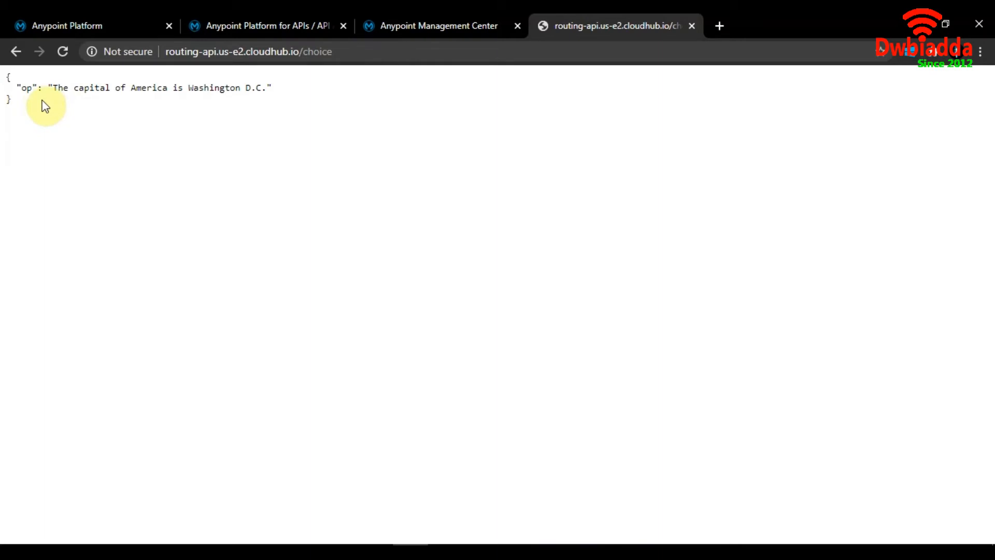
left_click_drag(38, 100, 3, 86)
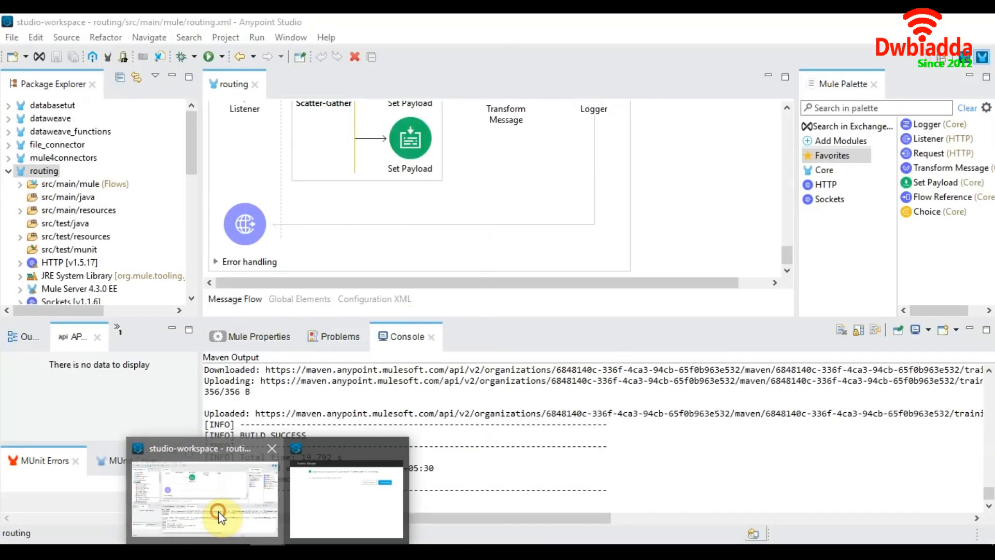
Look at the routing project's message flows in Anypoint Studio and return to the API response in the browser.
left_click(219, 511)
scroll(434, 233, "up", 5)
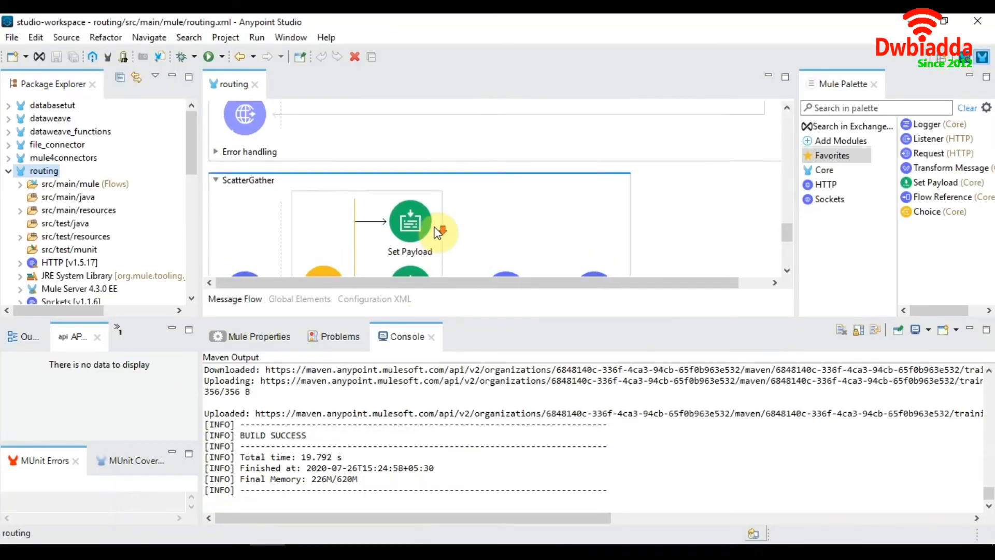
key("alt+Tab")
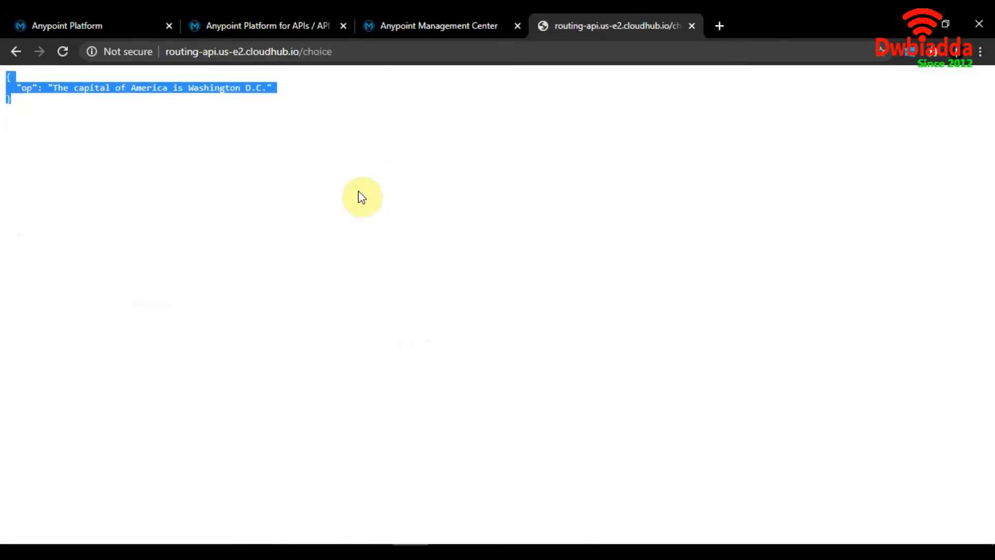
Request the /choice endpoint two more times to compare its responses, and examine the host and path of the address.
double_click(319, 51)
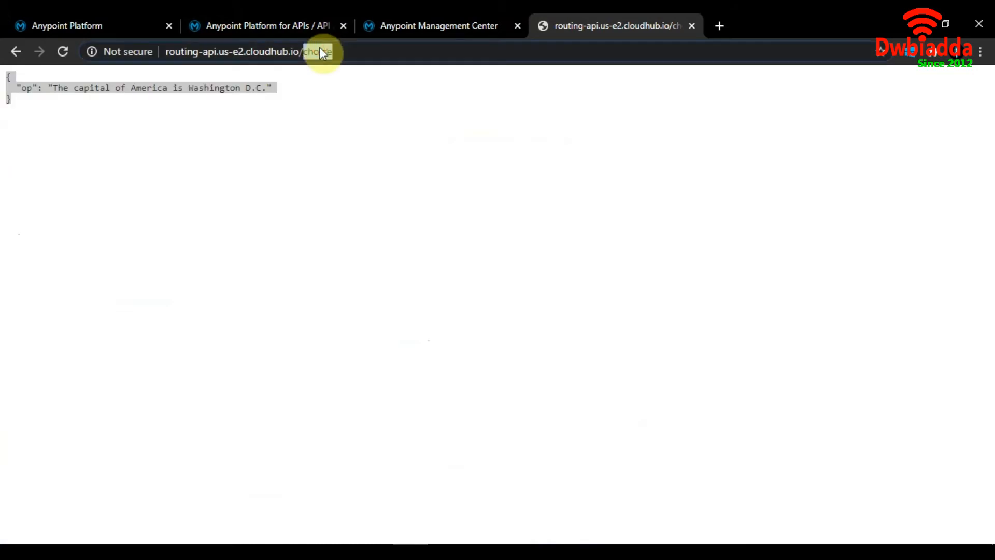
key("Return")
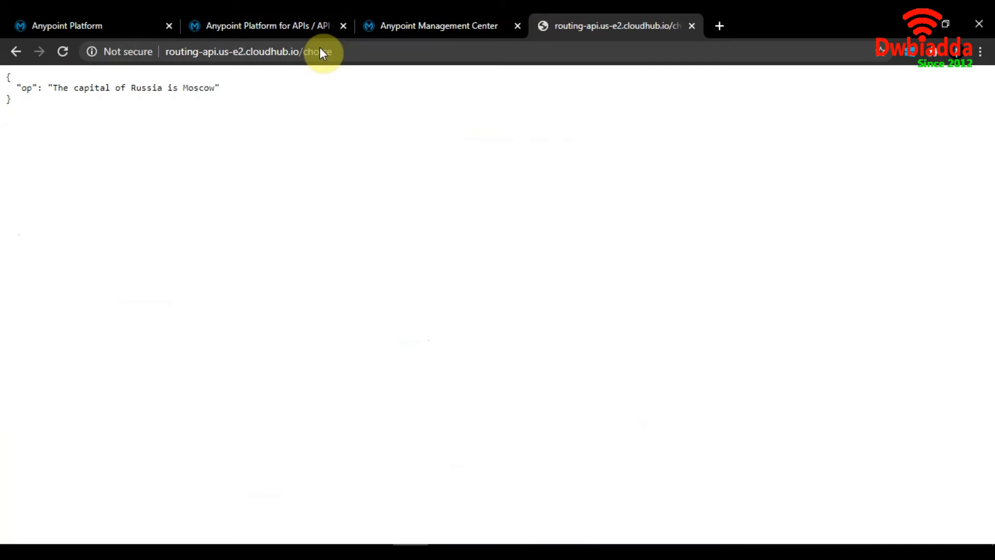
left_click(319, 51)
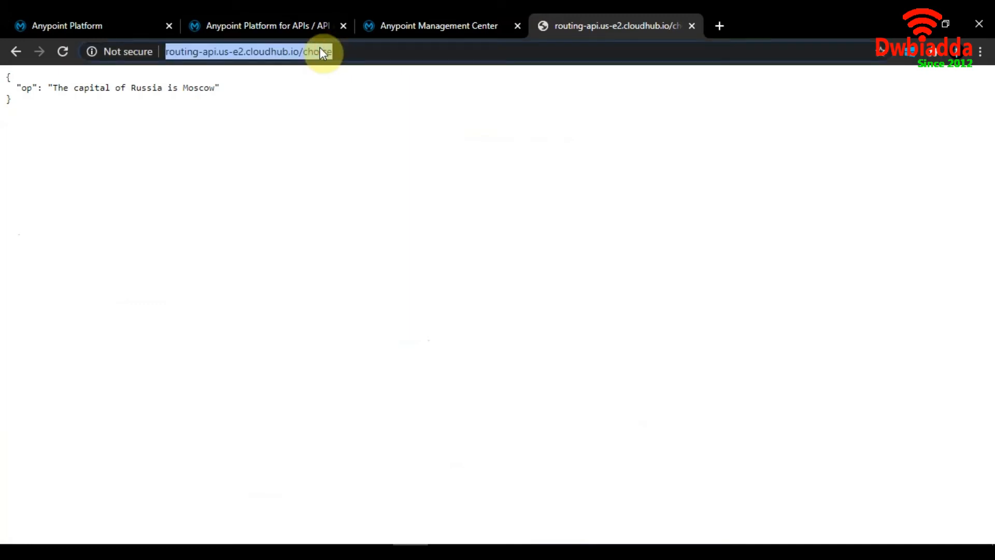
key("Return")
double_click(321, 51)
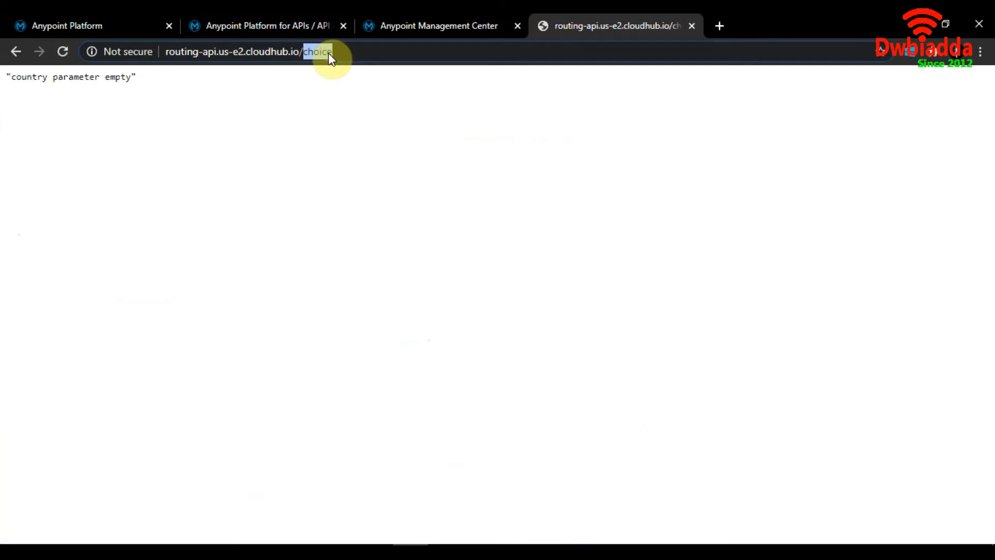
left_click_drag(300, 51, 163, 52)
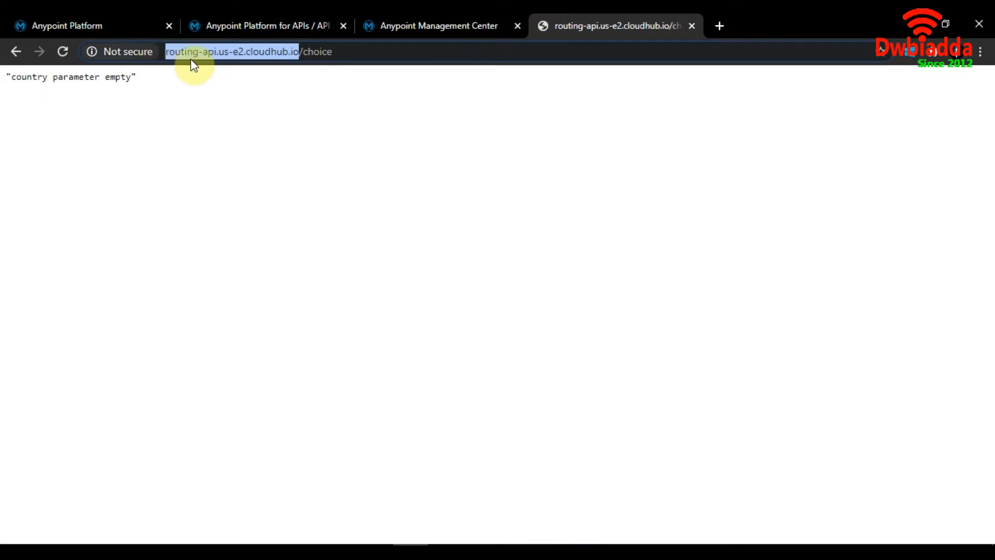
double_click(308, 54)
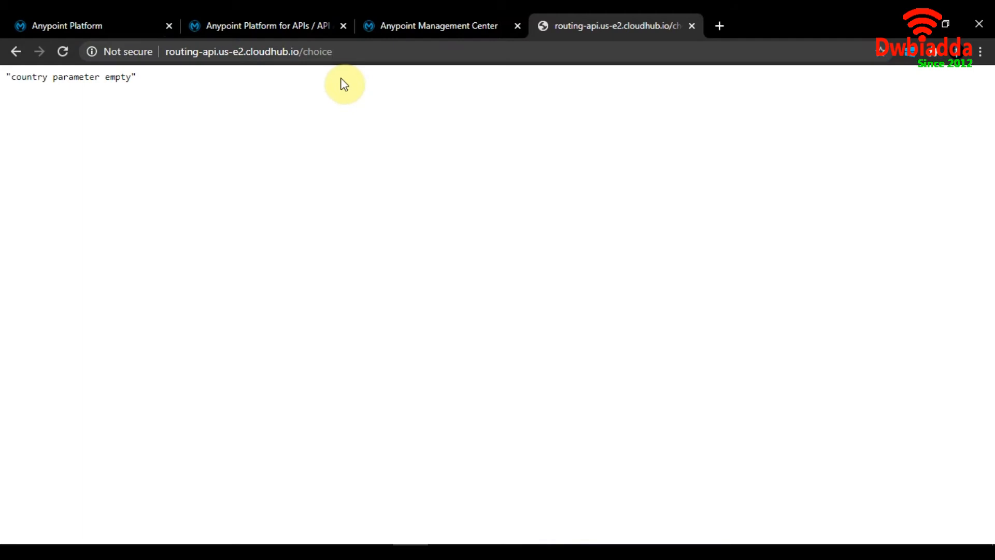
Switch to Routing-API v1 in API Manager and check its API status.
left_click(286, 23)
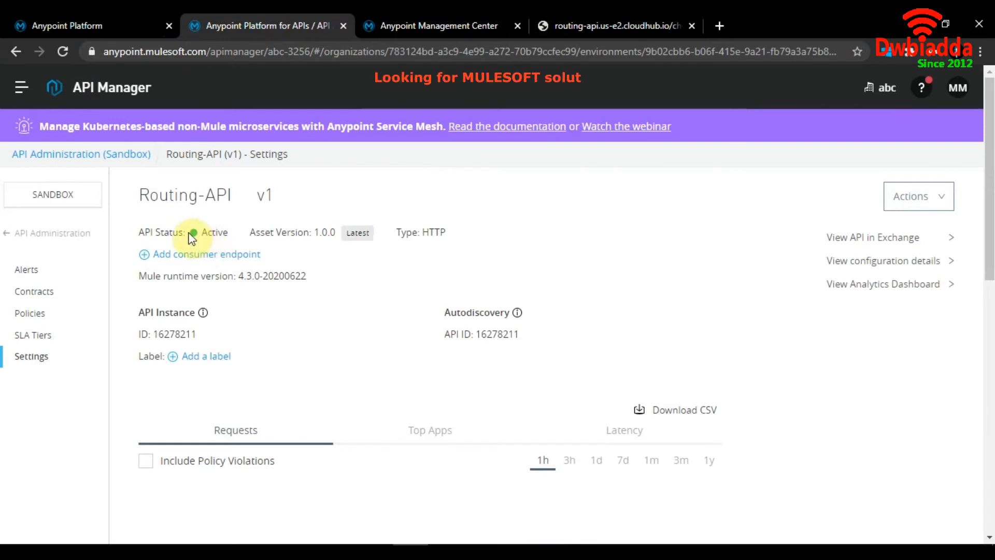
left_click_drag(138, 232, 234, 235)
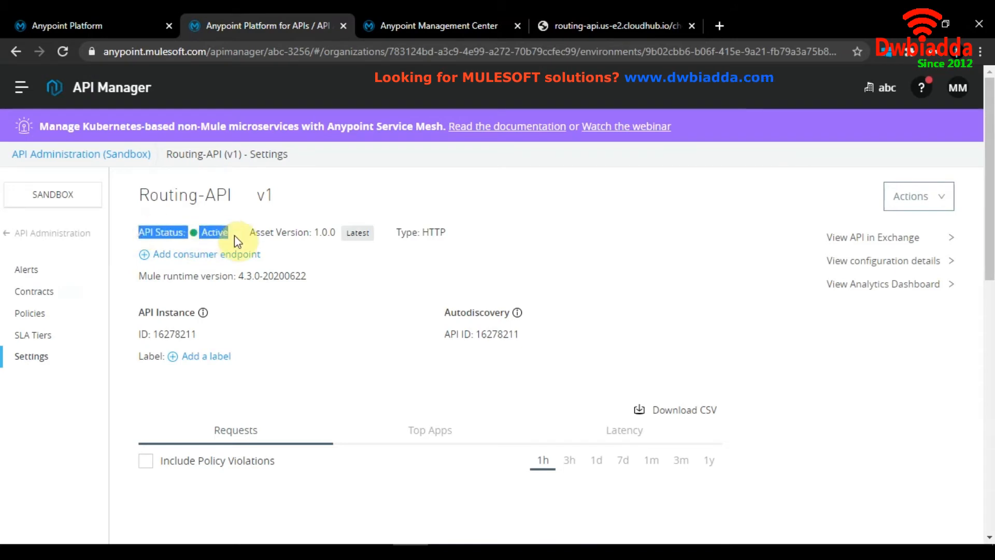
left_click(355, 277)
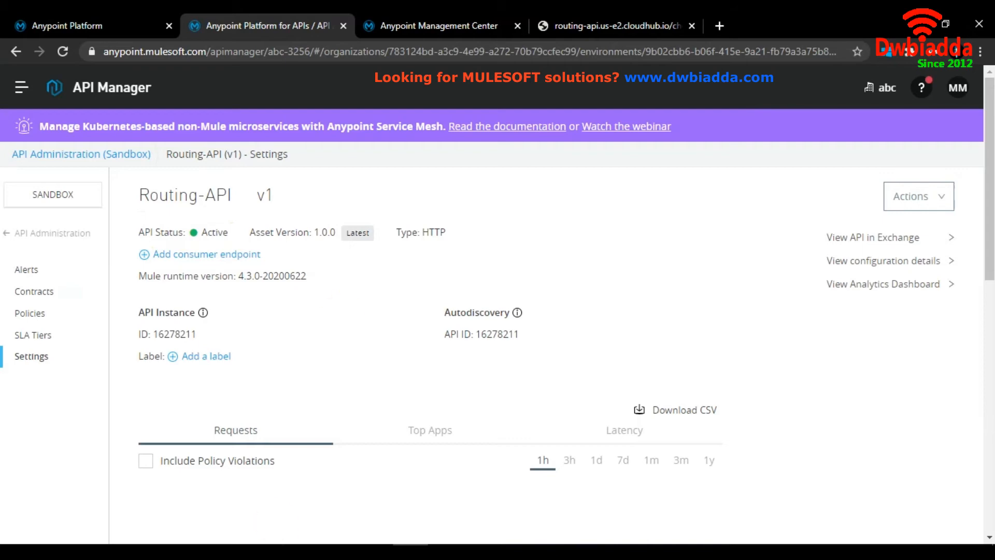
Check the API ID and flow name of the API Autodiscovery element in Anypoint Studio, and return to API Manager without changes.
mouse_move(267, 551)
left_click(205, 497)
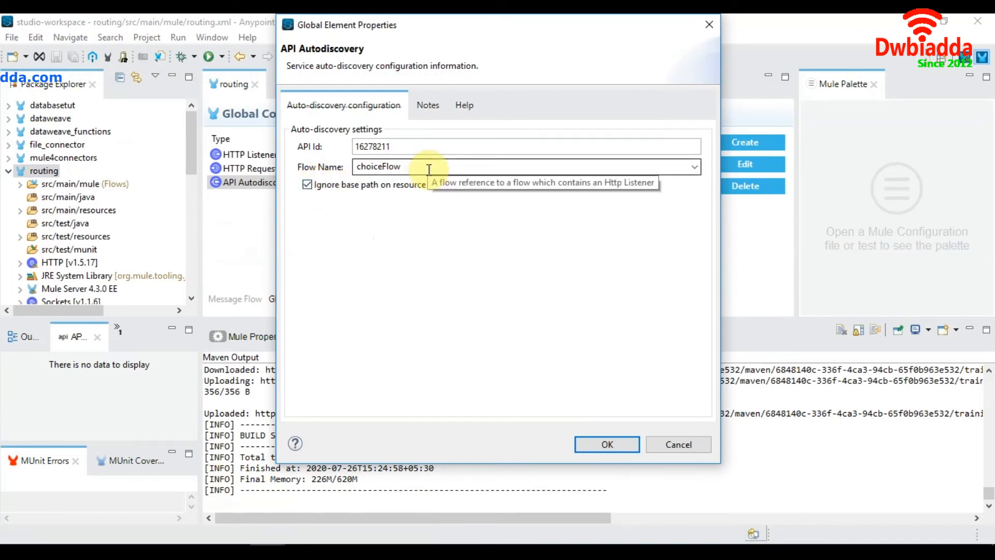
left_click(668, 446)
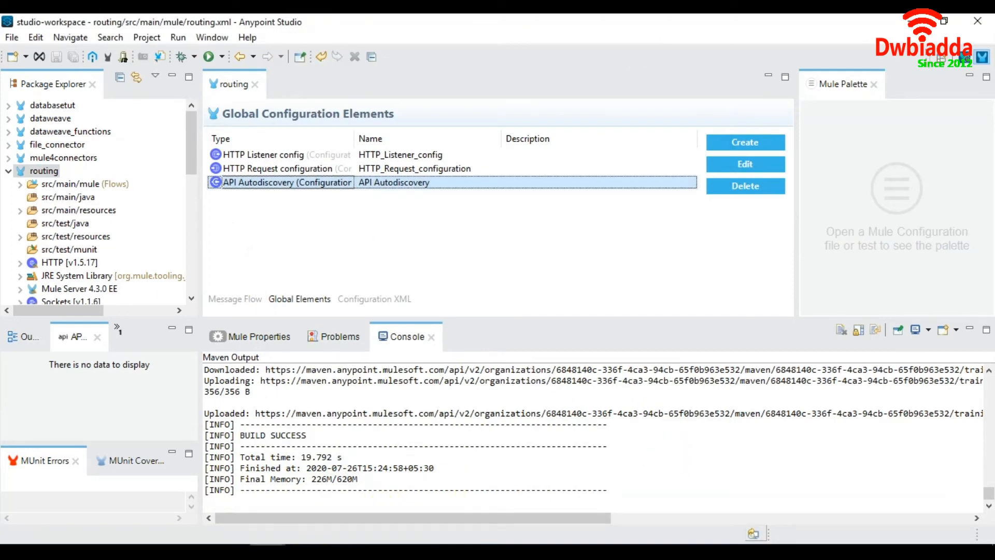
mouse_move(268, 552)
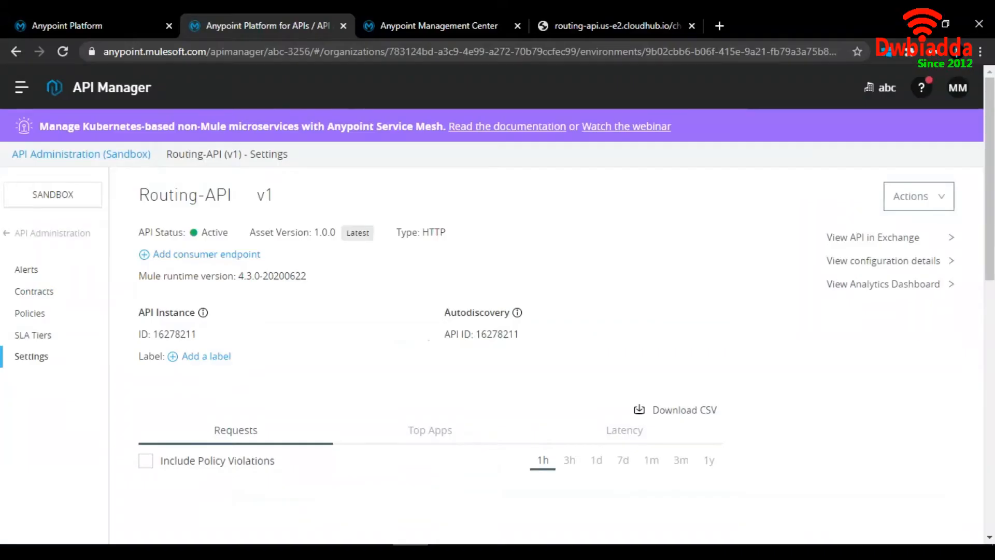
left_click(405, 552)
scroll(357, 305, "down", 2)
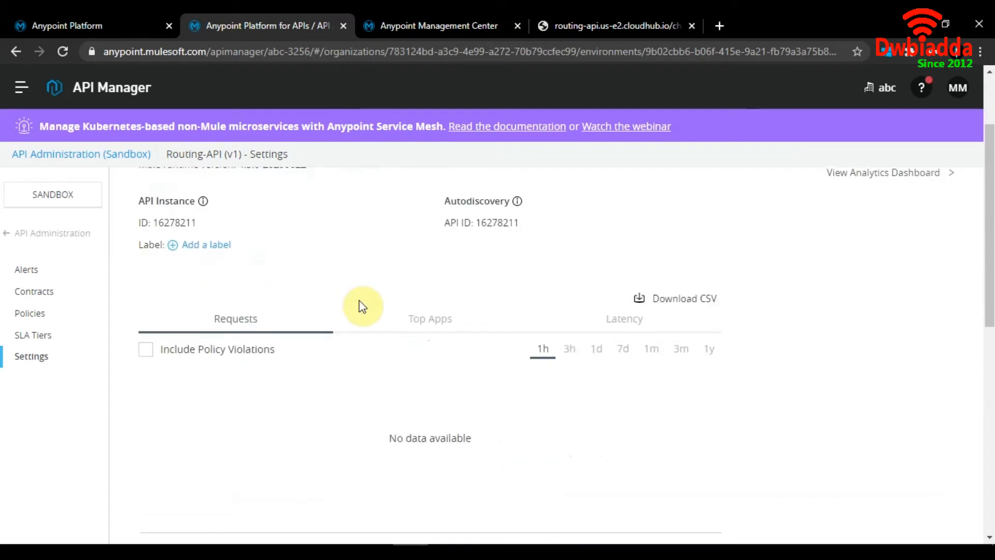
scroll(362, 306, "down", 6)
left_click(373, 438)
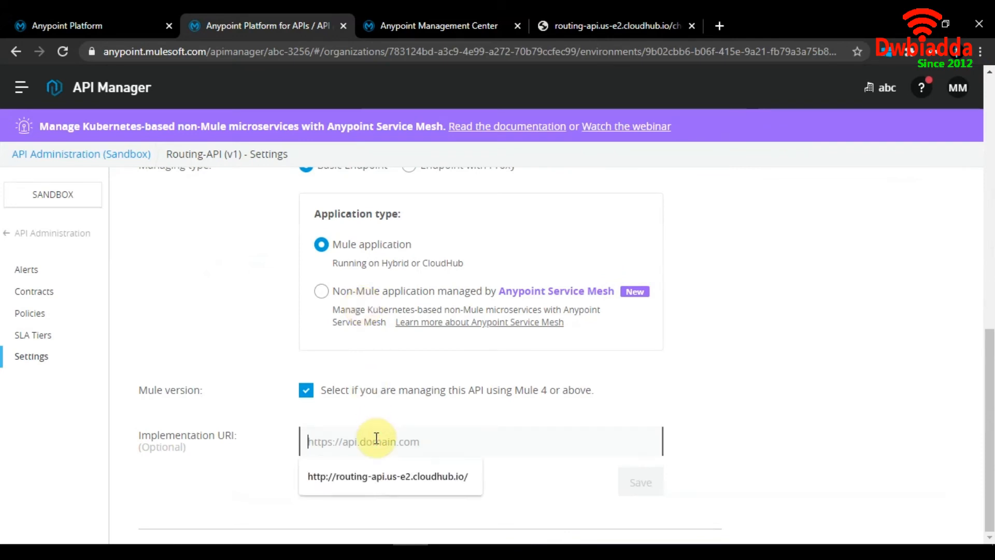
left_click(393, 476)
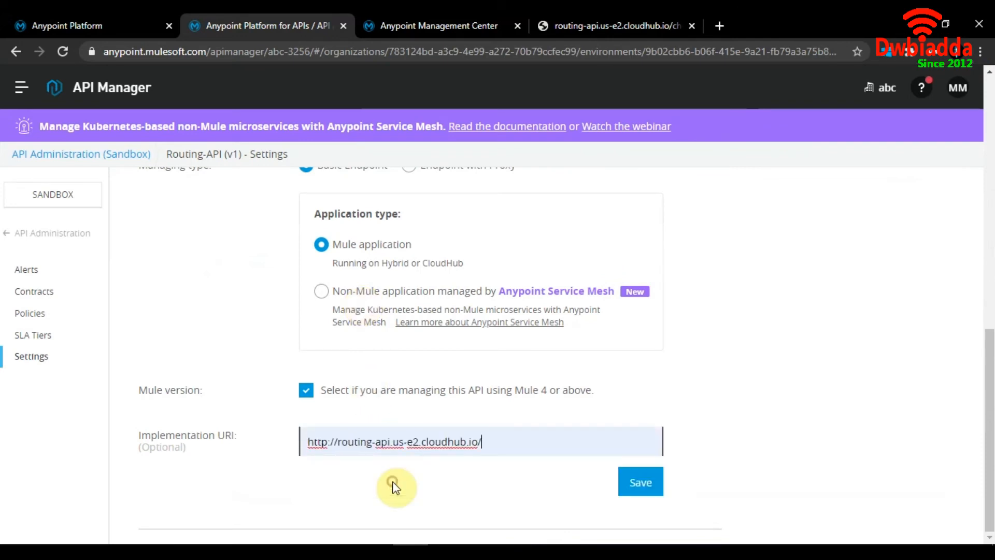
left_click(639, 483)
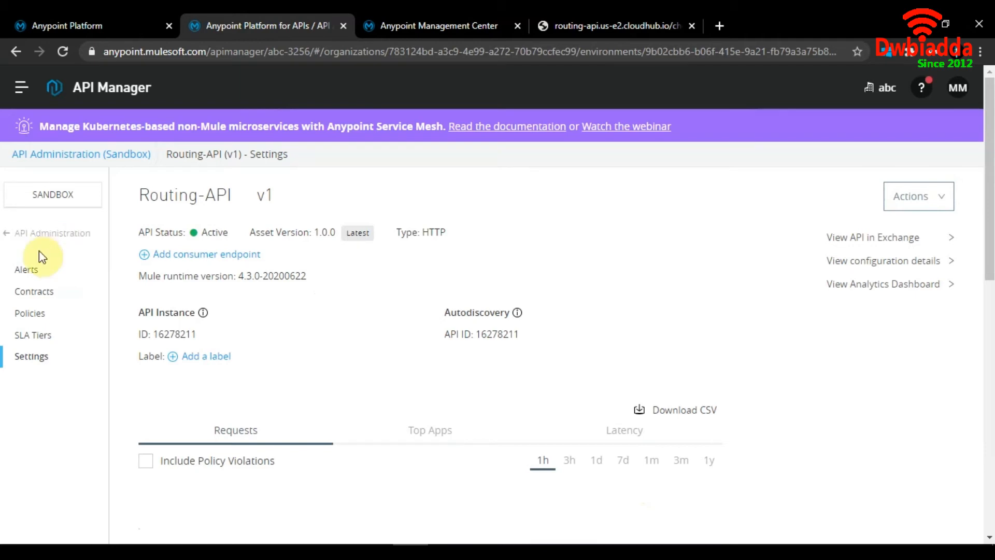
Review the alerts, contracts and policies pages of Routing-API.
left_click(24, 271)
left_click(275, 342)
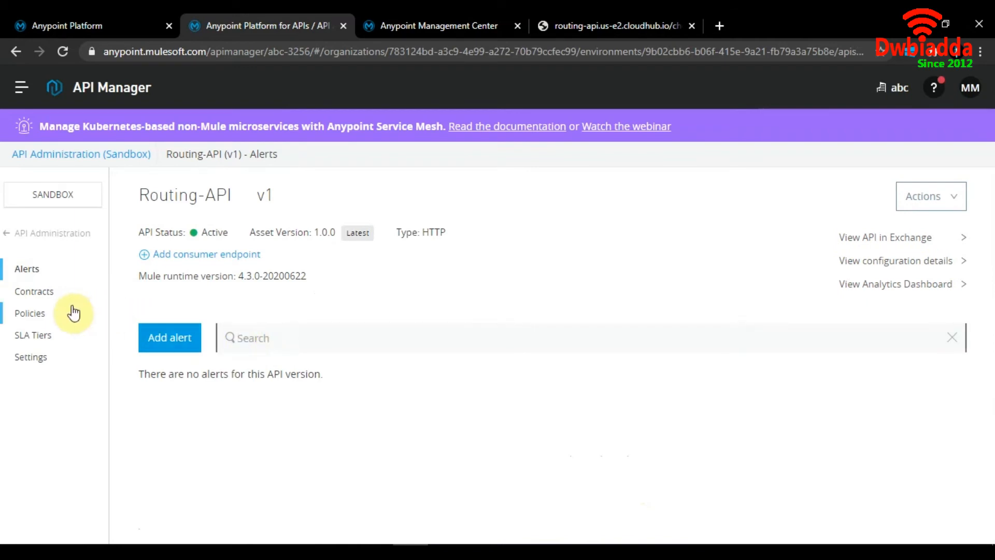
left_click(37, 294)
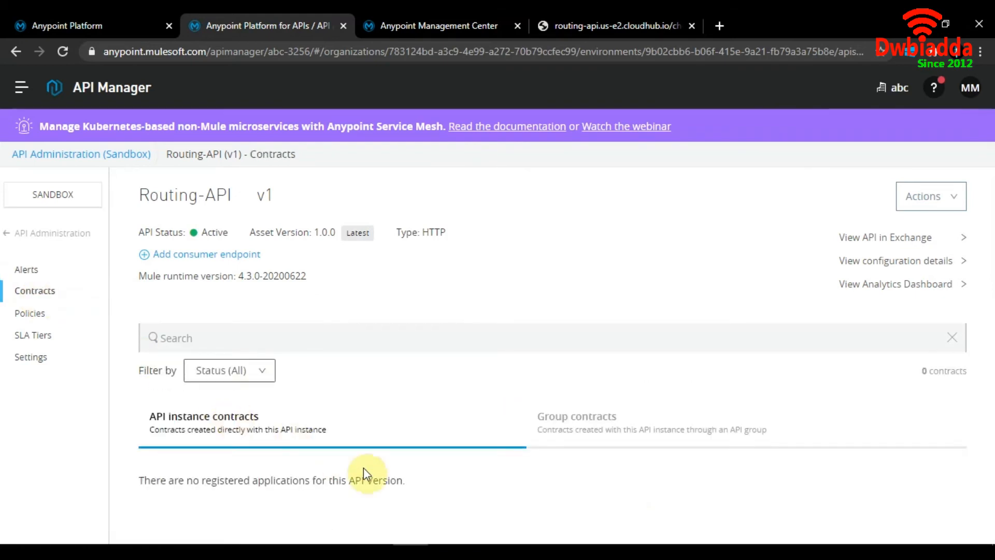
left_click(36, 313)
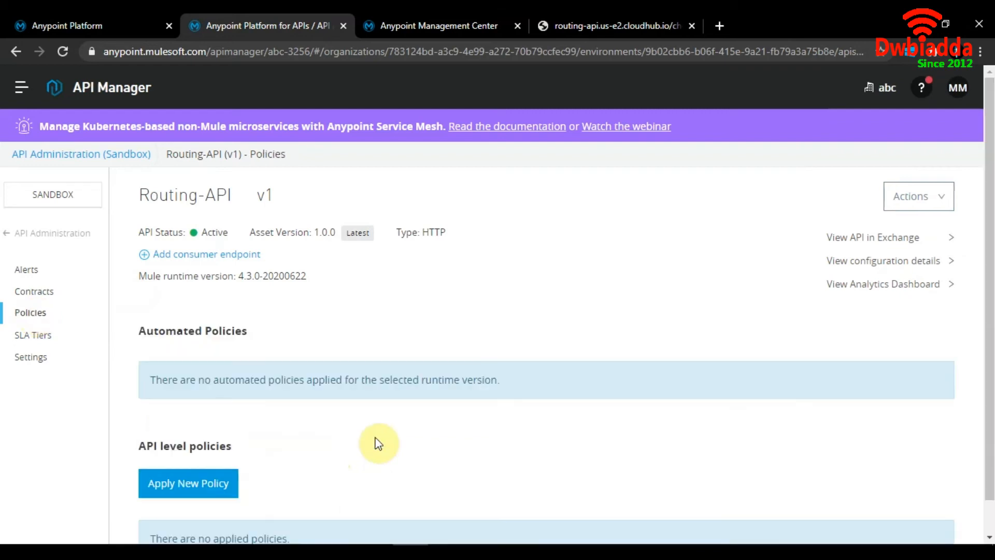
Choose version 1.2.2 of the Client ID enforcement policy as a new API-level policy for Routing-API and open its configuration.
scroll(378, 444, "down", 1)
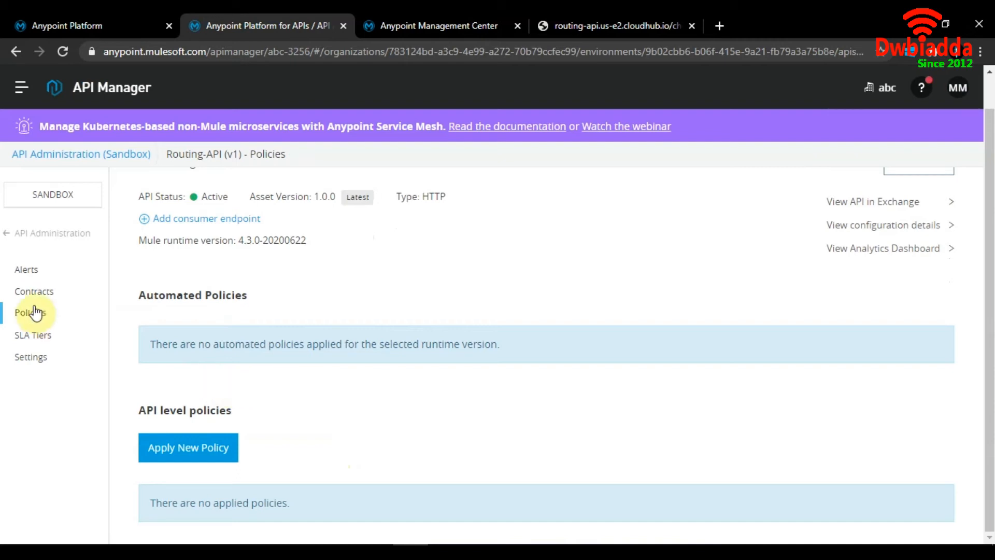
left_click(172, 454)
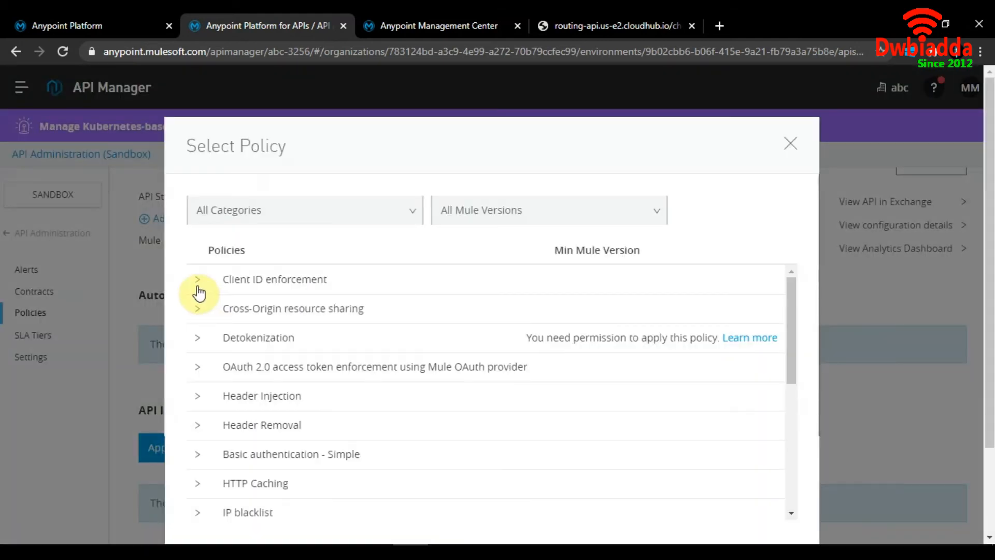
left_click(198, 286)
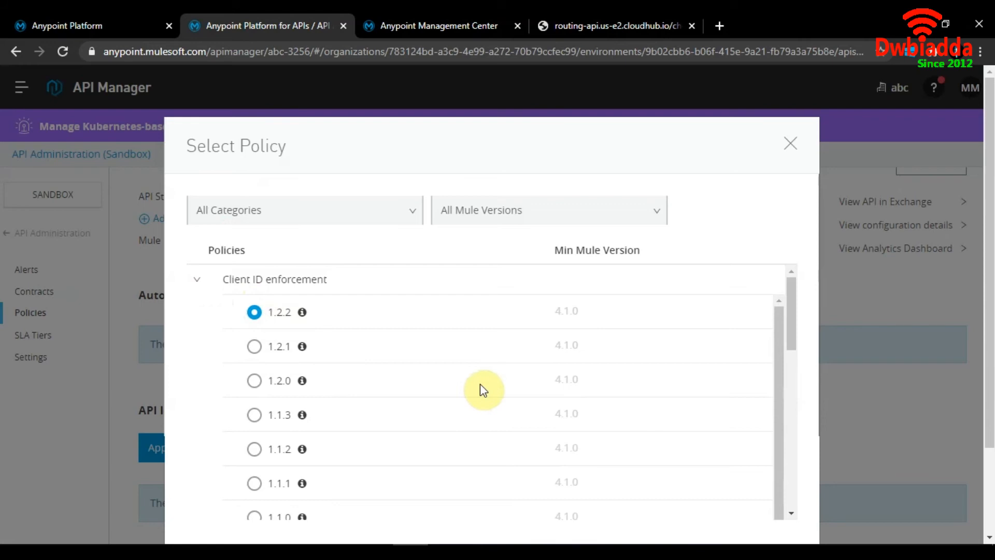
scroll(480, 385, "down", 10)
scroll(516, 397, "down", 3)
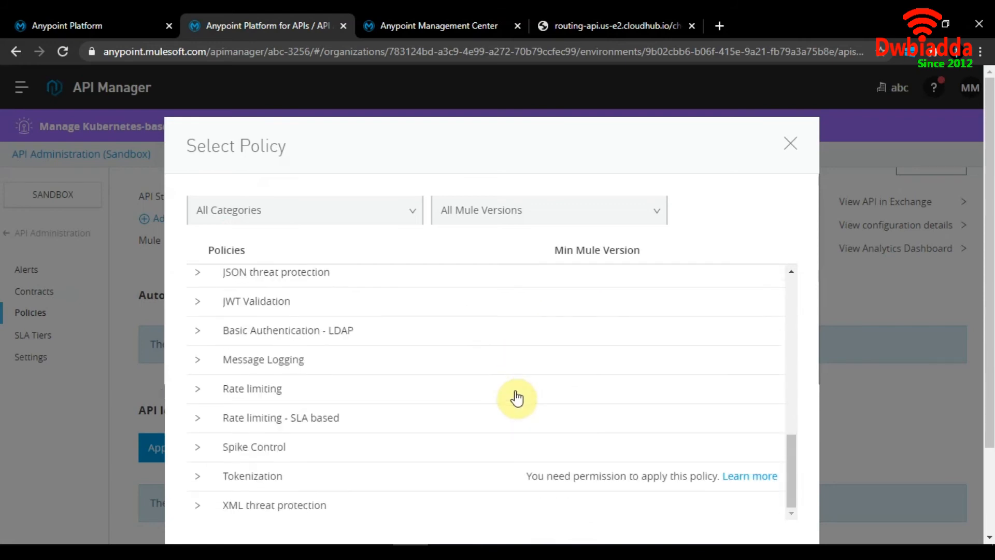
scroll(812, 331, "down", 2)
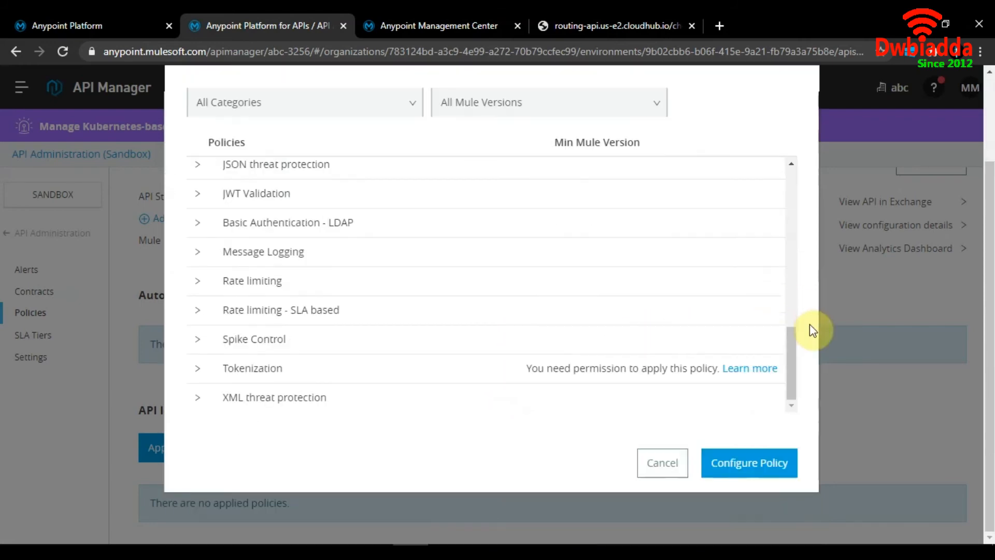
left_click(732, 463)
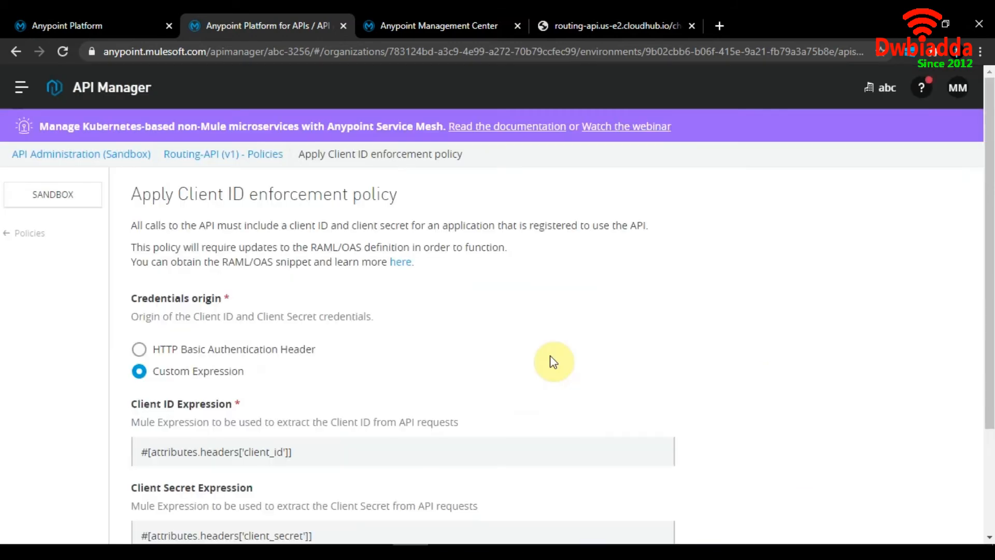
Apply the Client ID enforcement policy to all API methods and resources, keeping the custom client_id and client_secret header expressions.
scroll(550, 357, "down", 3)
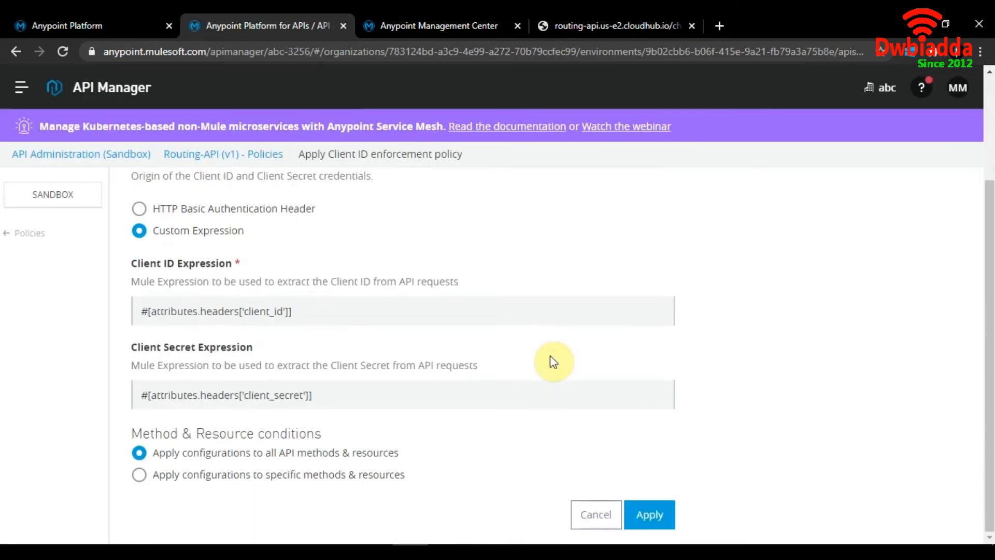
left_click(312, 317)
left_click_drag(317, 397, 242, 395)
left_click_drag(234, 311, 288, 313)
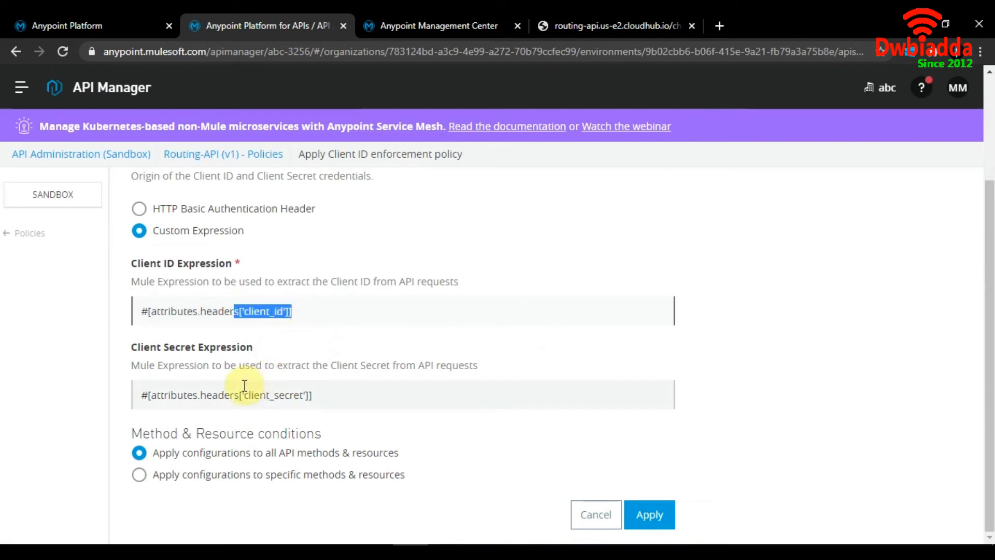
left_click_drag(242, 395, 312, 405)
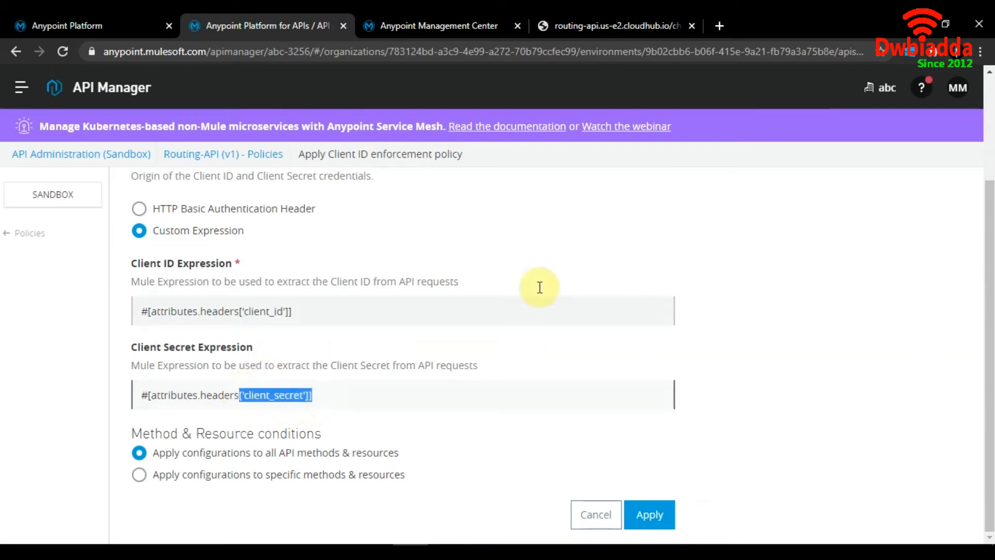
left_click(566, 259)
scroll(564, 256, "up", 2)
scroll(564, 258, "up", 1)
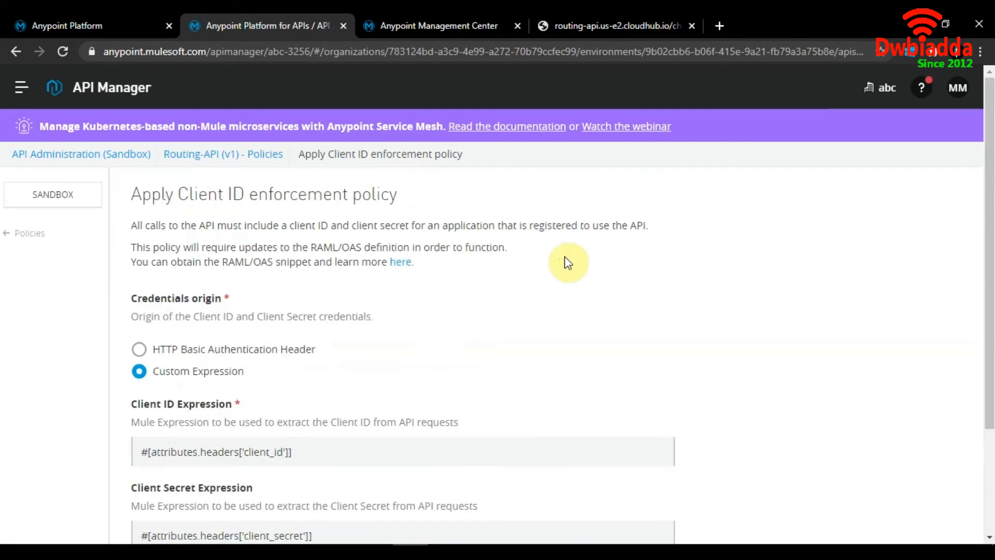
left_click(602, 16)
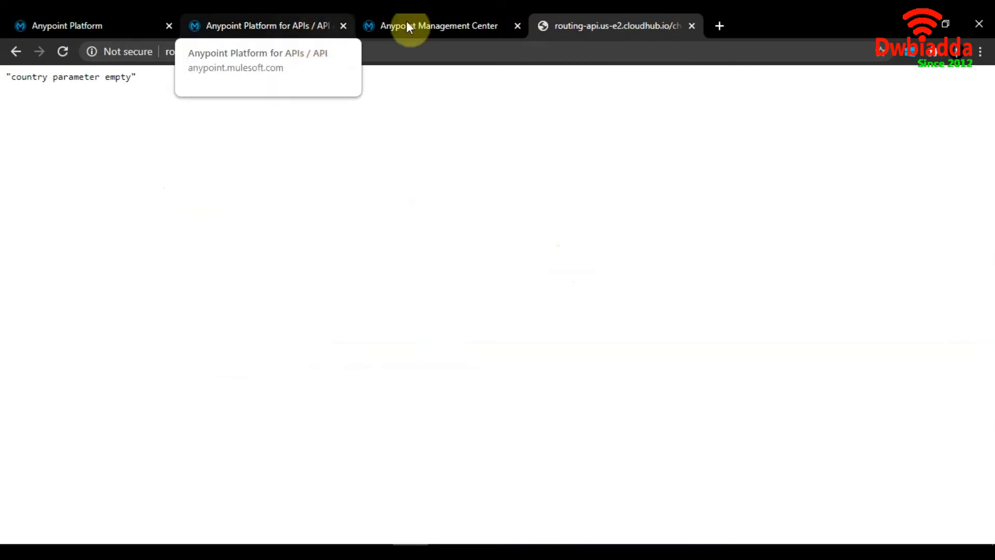
left_click(274, 28)
scroll(339, 396, "down", 3)
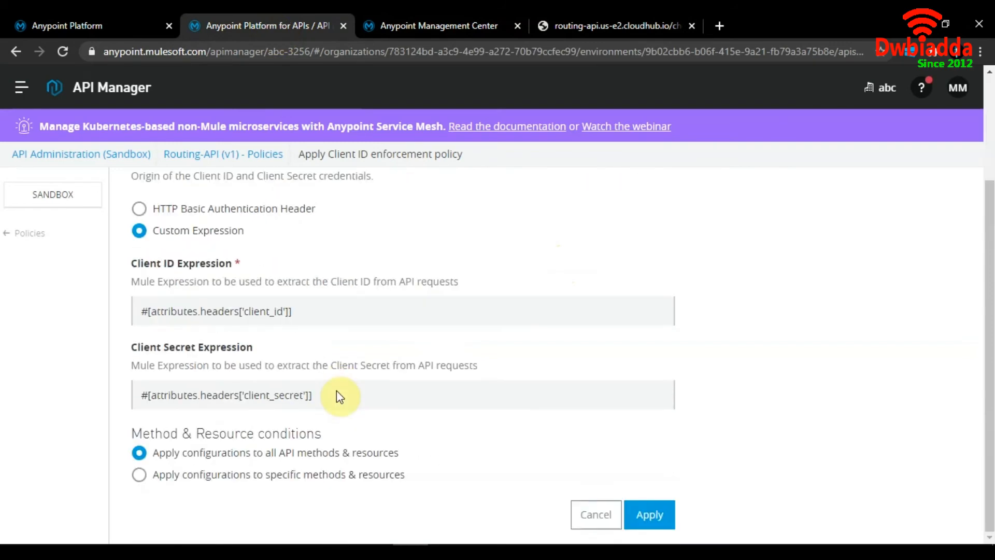
left_click(648, 515)
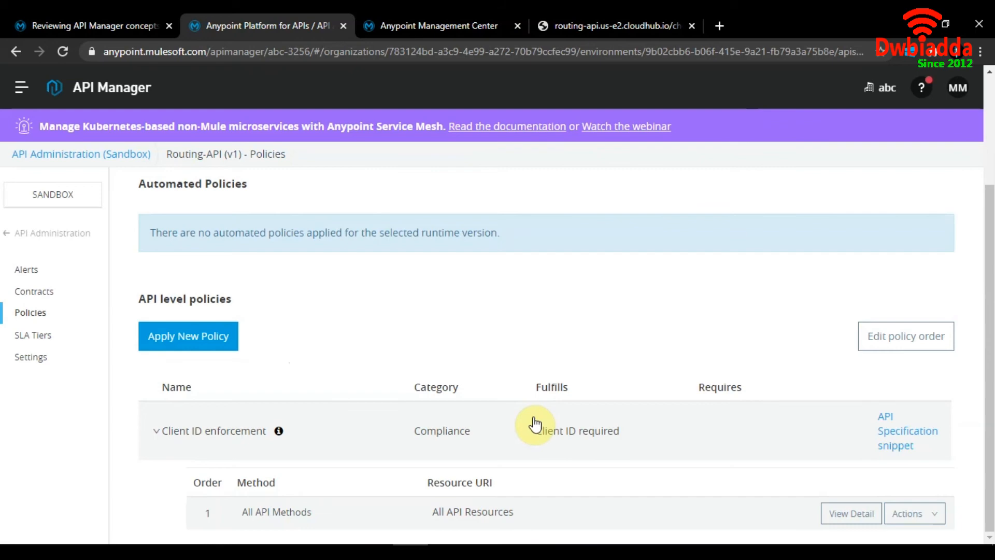
View the RAML 1.0 specification snippet of the Client ID enforcement policy, close it and review the applied policy.
left_click(896, 430)
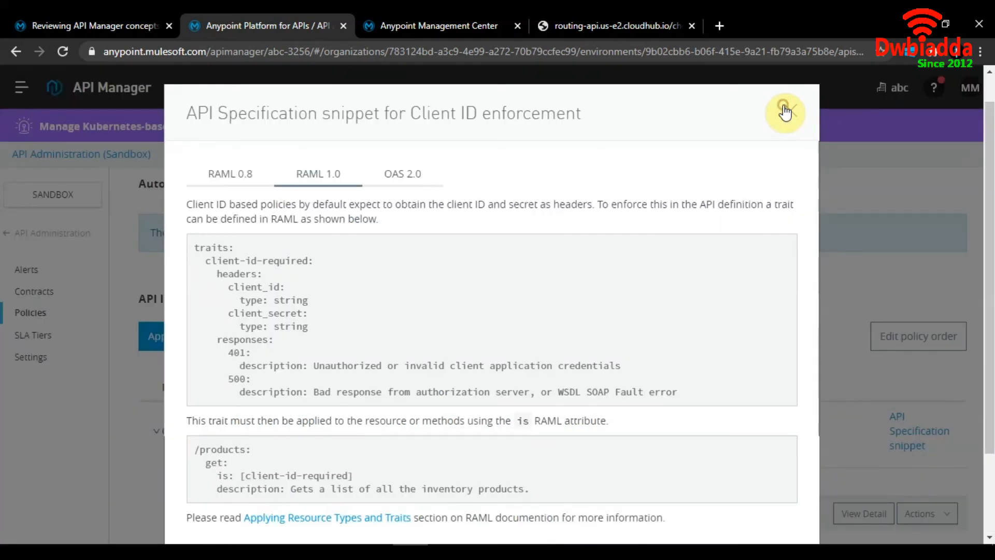
left_click(785, 112)
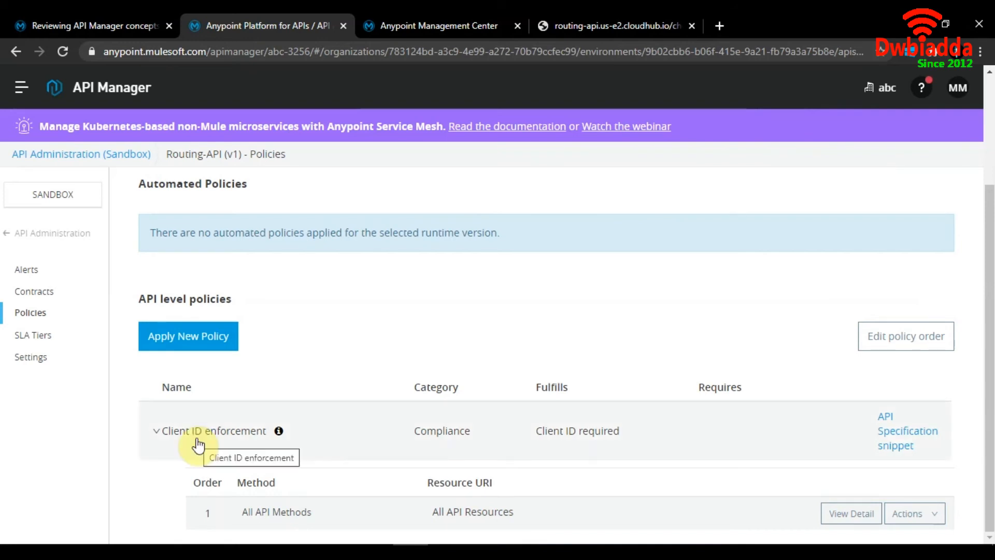
scroll(363, 460, "up", 3)
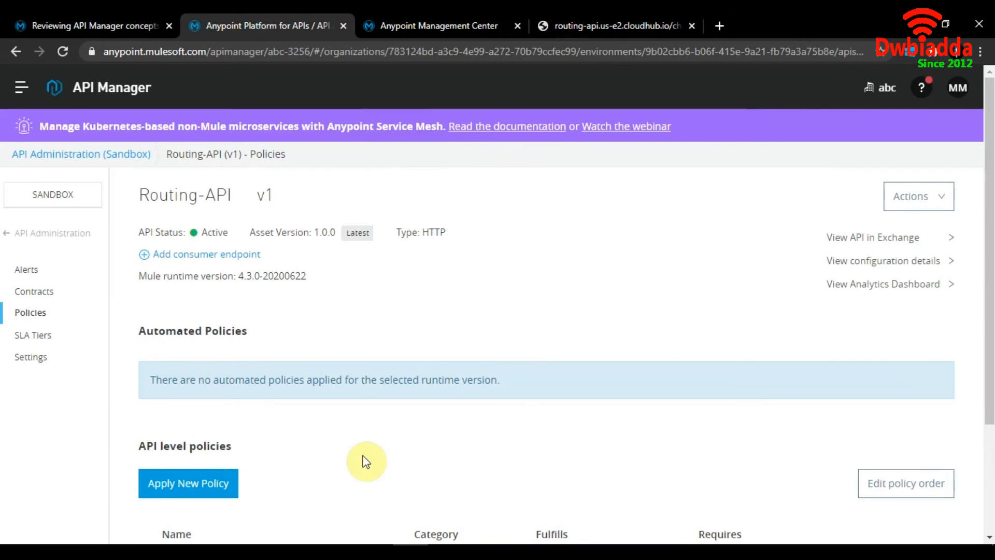
scroll(366, 461, "down", 3)
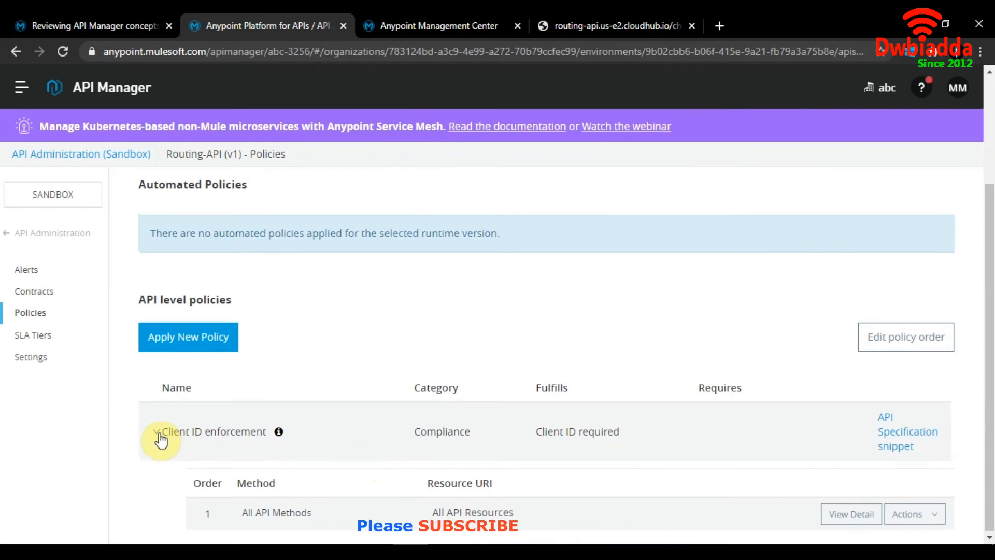
scroll(451, 416, "up", 3)
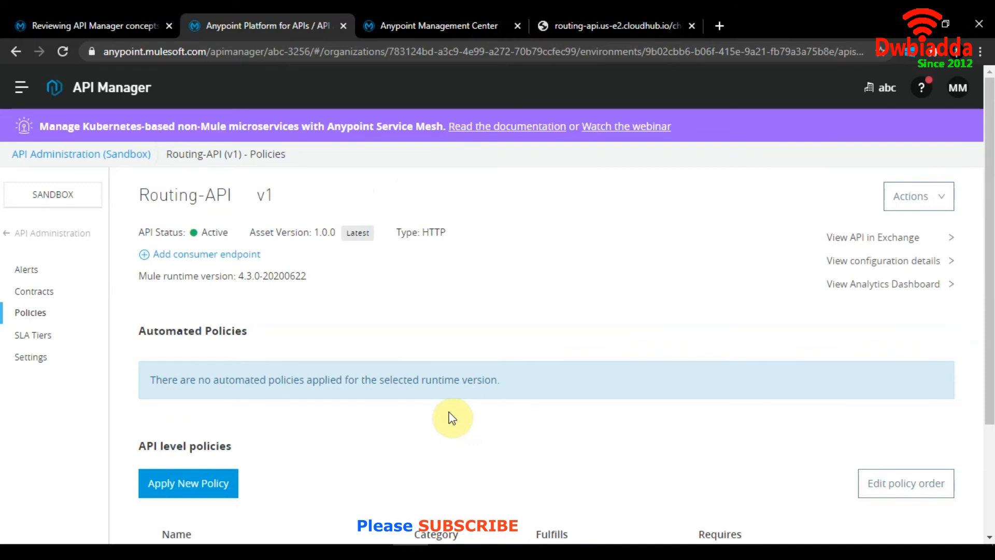
Open Routing-API in Exchange and start an access request for its Sandbox v1 API instance.
left_click(878, 234)
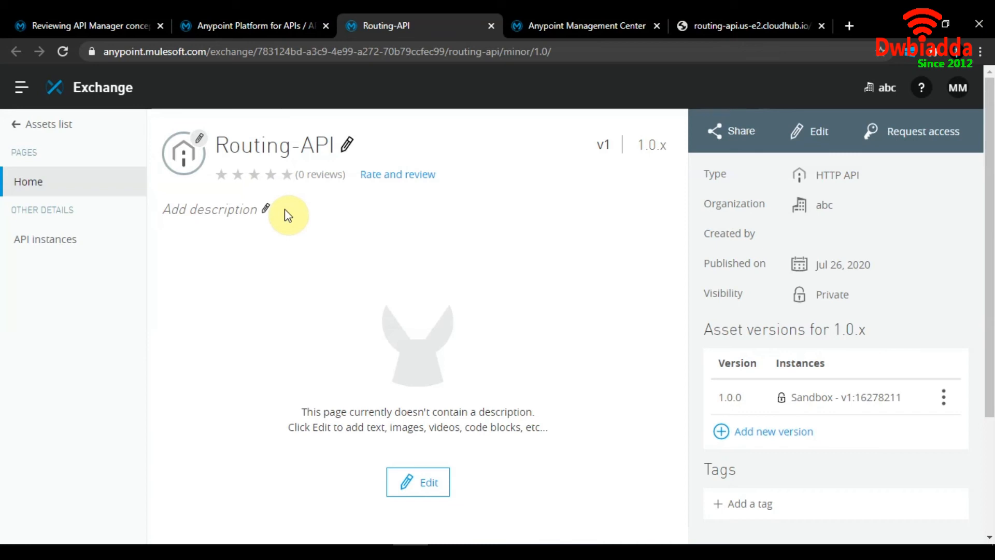
left_click_drag(845, 200, 688, 209)
left_click(944, 212)
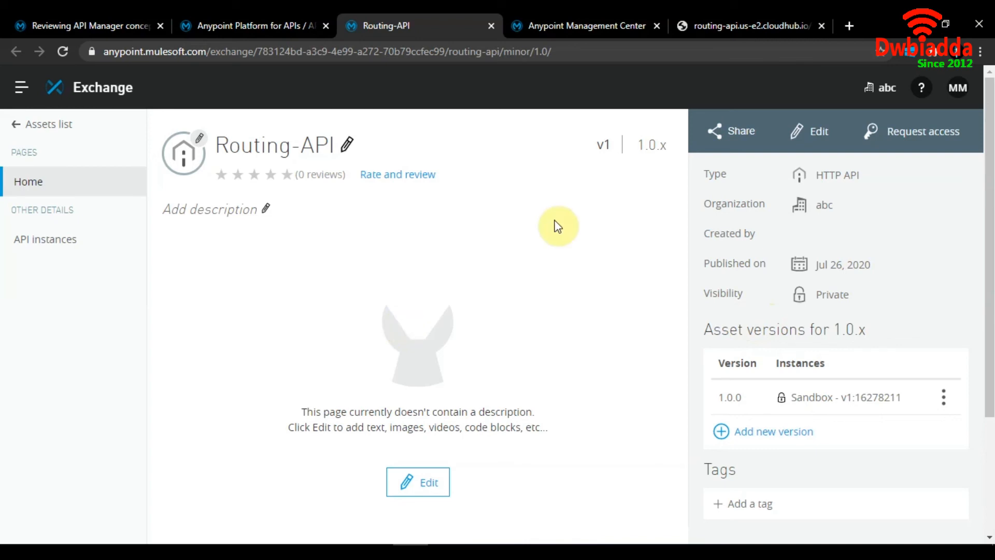
left_click(908, 133)
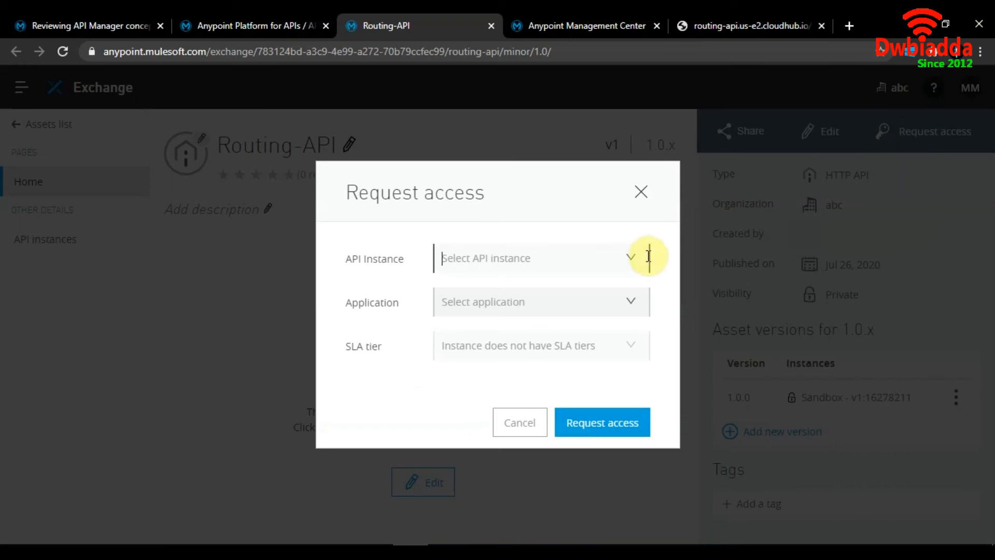
left_click(633, 263)
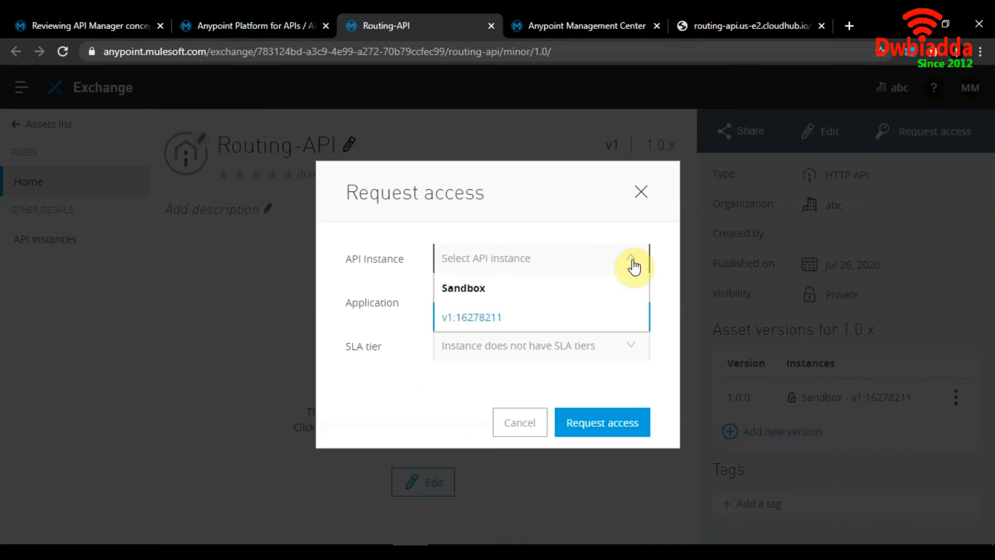
left_click(478, 316)
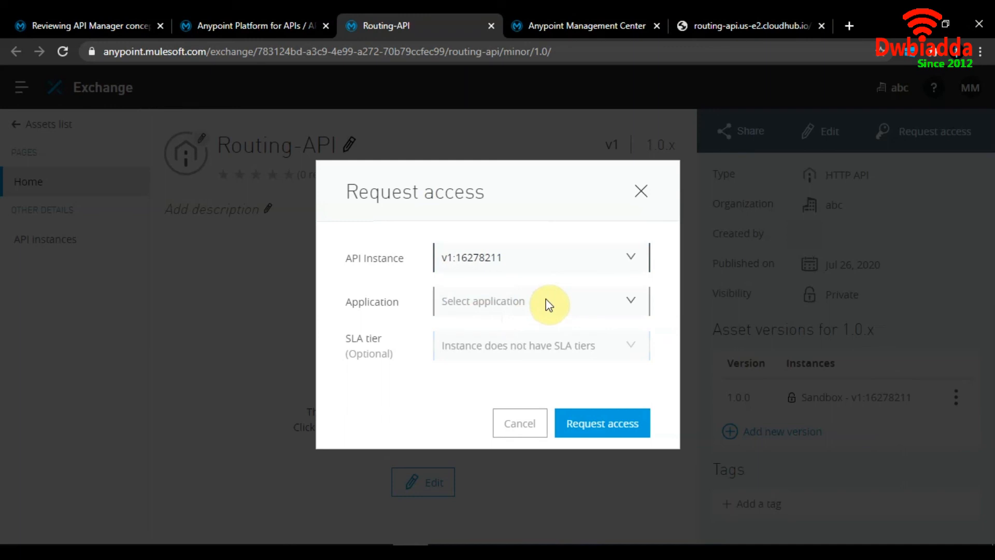
Create a new application named muleAPP1 for the access request and submit the request.
left_click(469, 299)
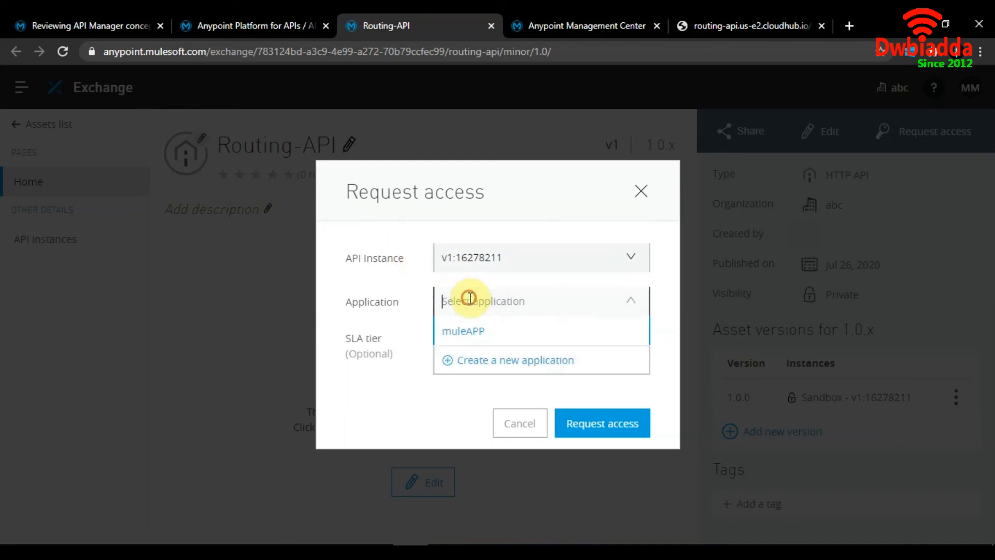
left_click(500, 362)
type("1")
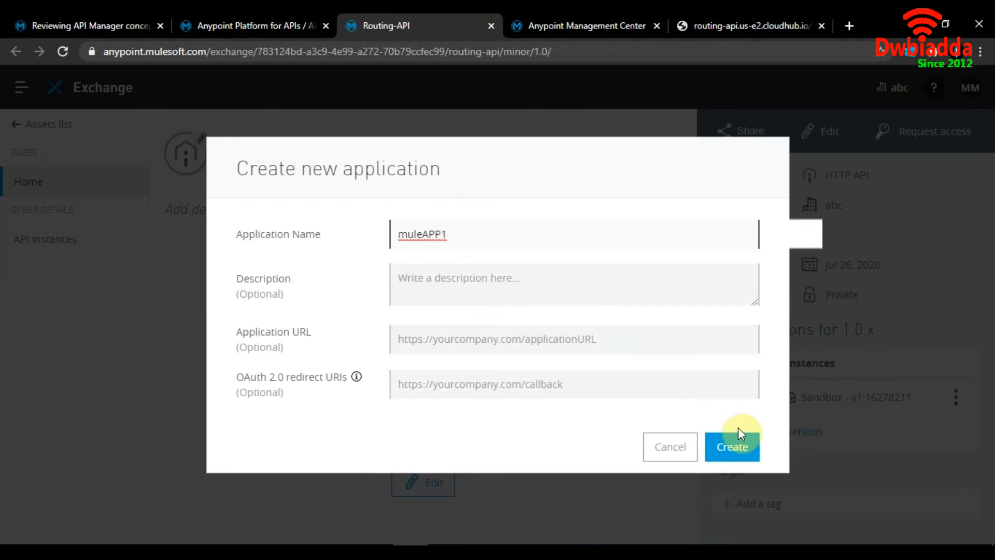
left_click(738, 447)
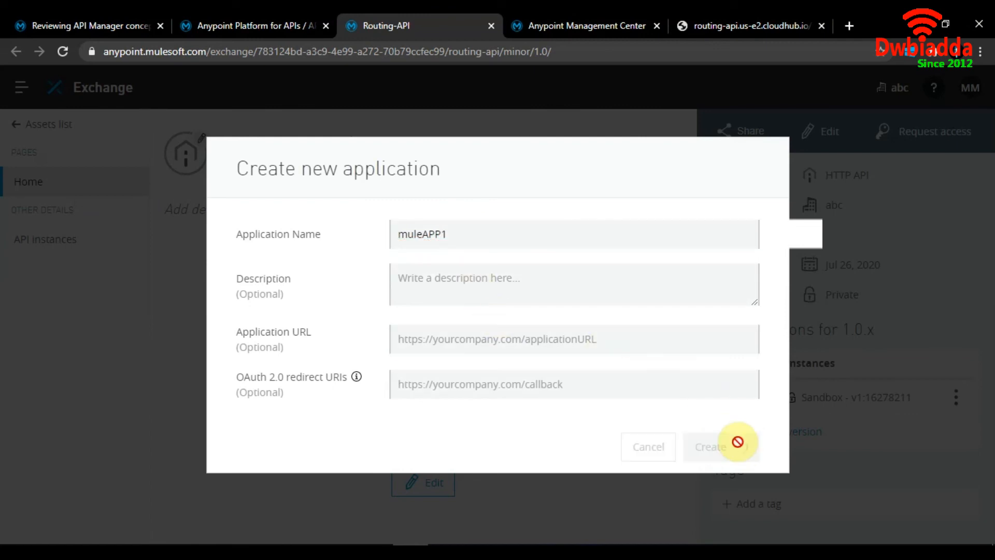
left_click(596, 429)
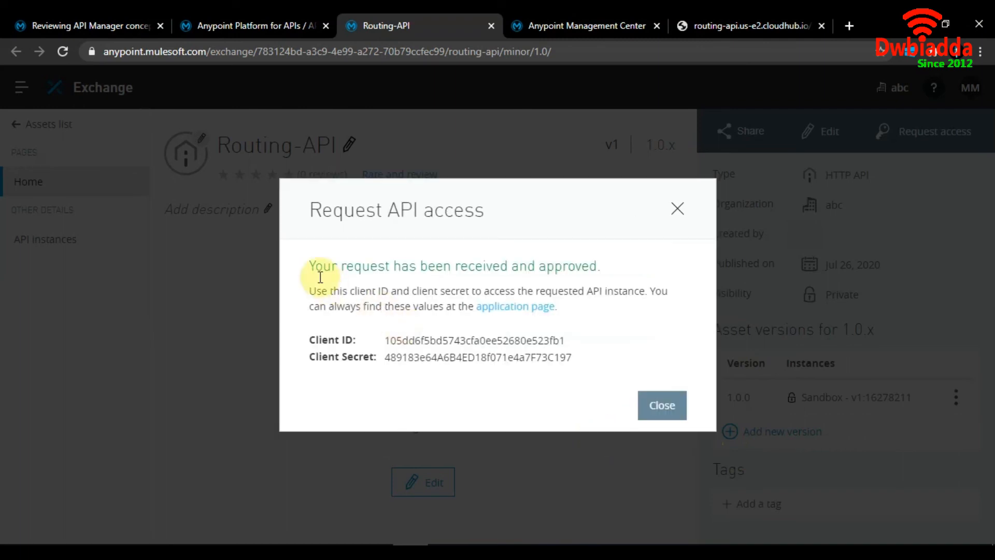
Copy the issued client ID and client secret from the access approval into a WordPad document.
left_click_drag(314, 266, 616, 280)
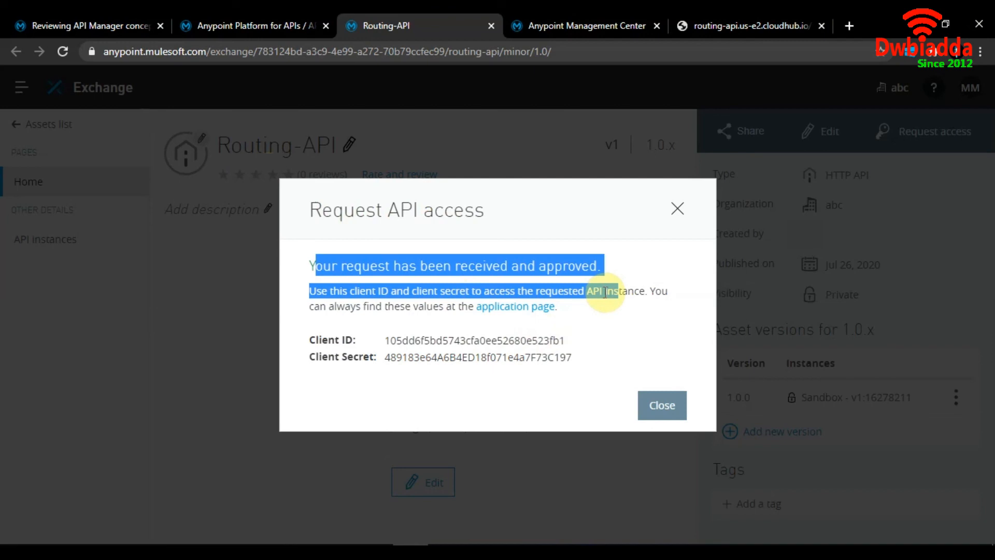
left_click(610, 268)
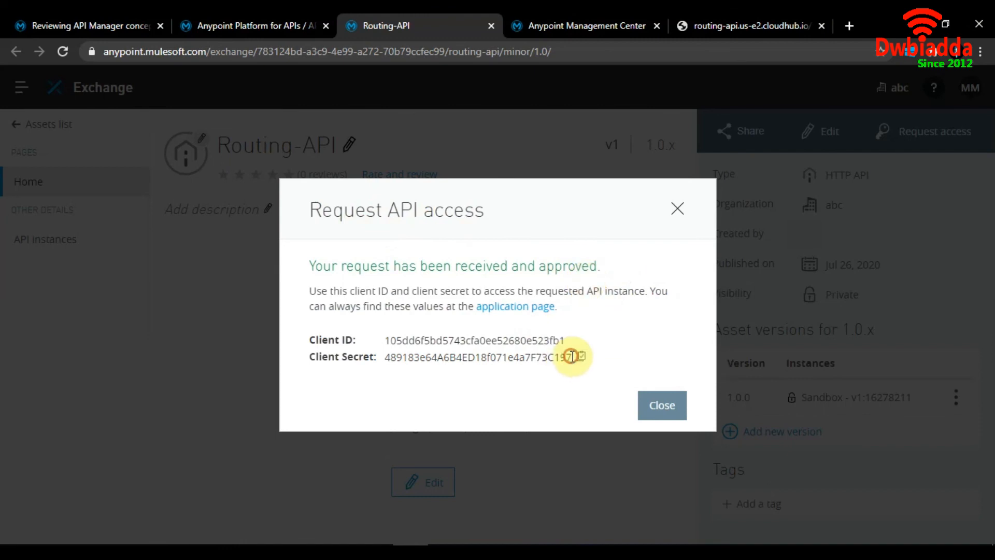
left_click_drag(573, 357, 300, 334)
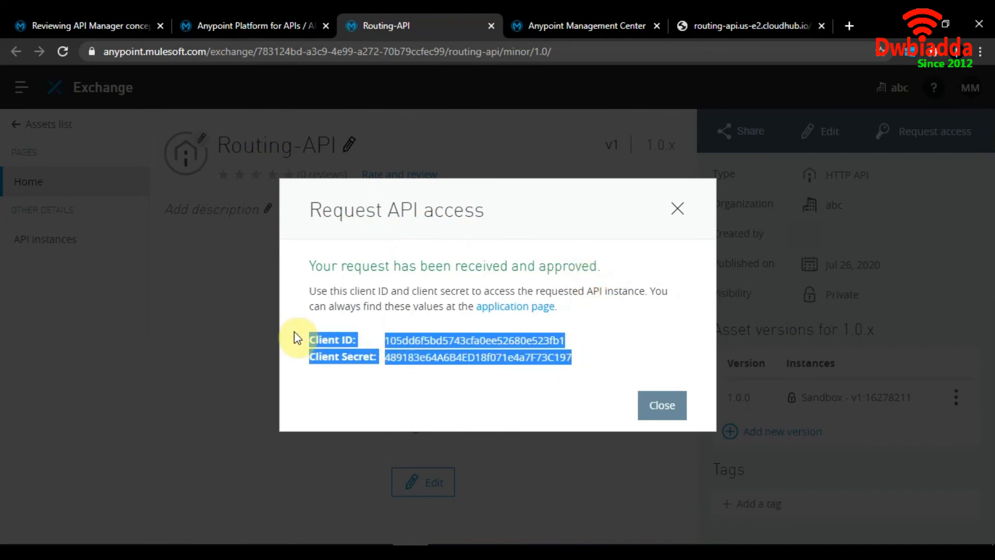
left_click(339, 553)
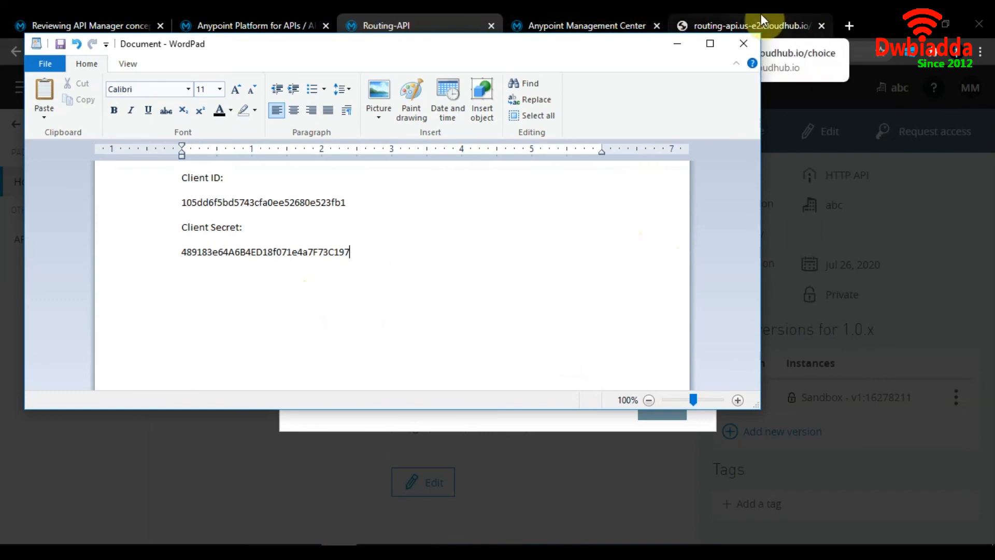
Switch back to the browser and request routing-api.us-e2.cloudhub.io/choice again without client credentials.
left_click(720, 14)
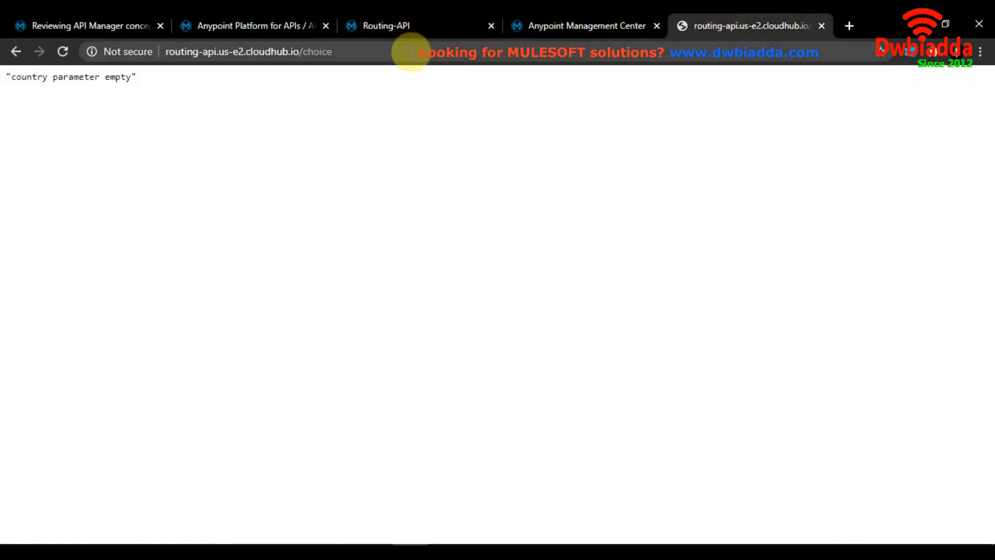
left_click(411, 52)
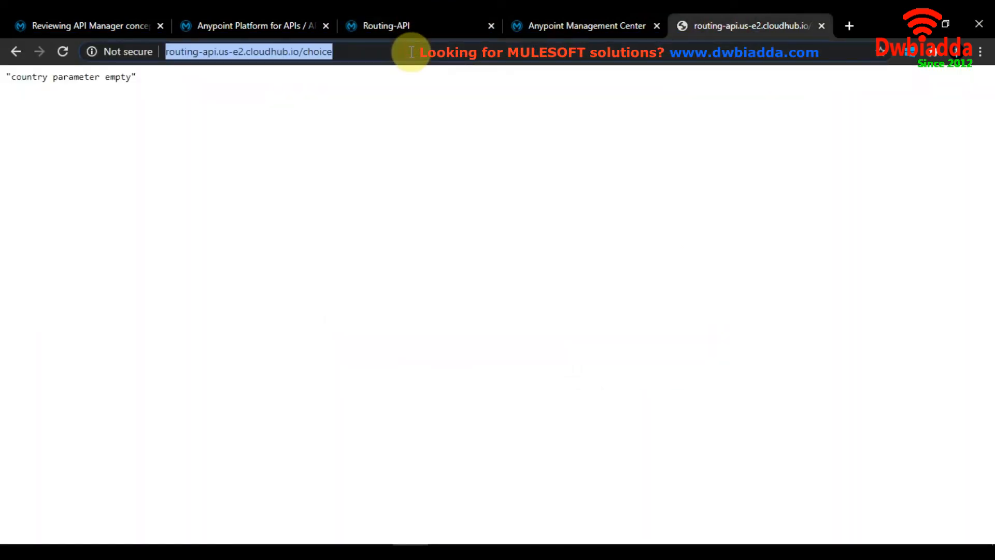
key("Return")
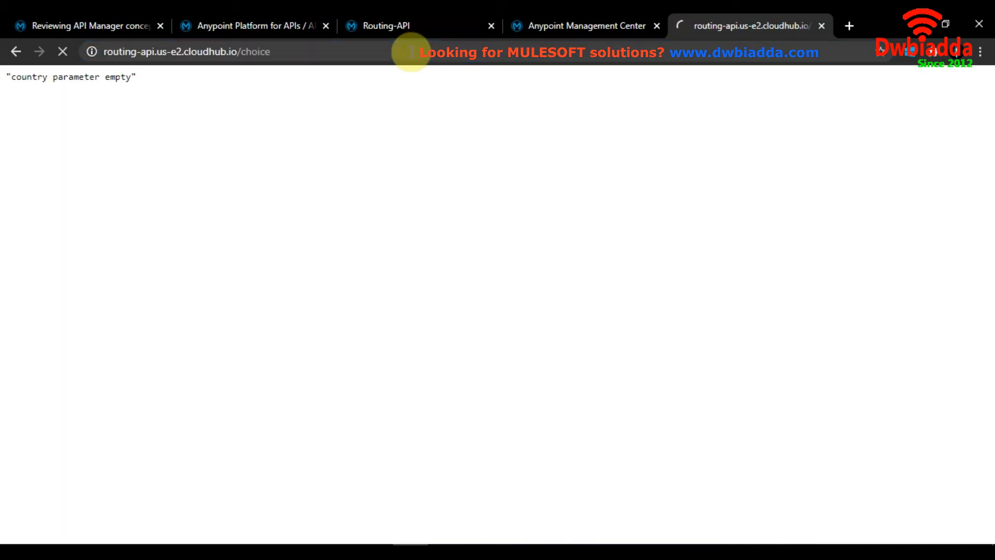